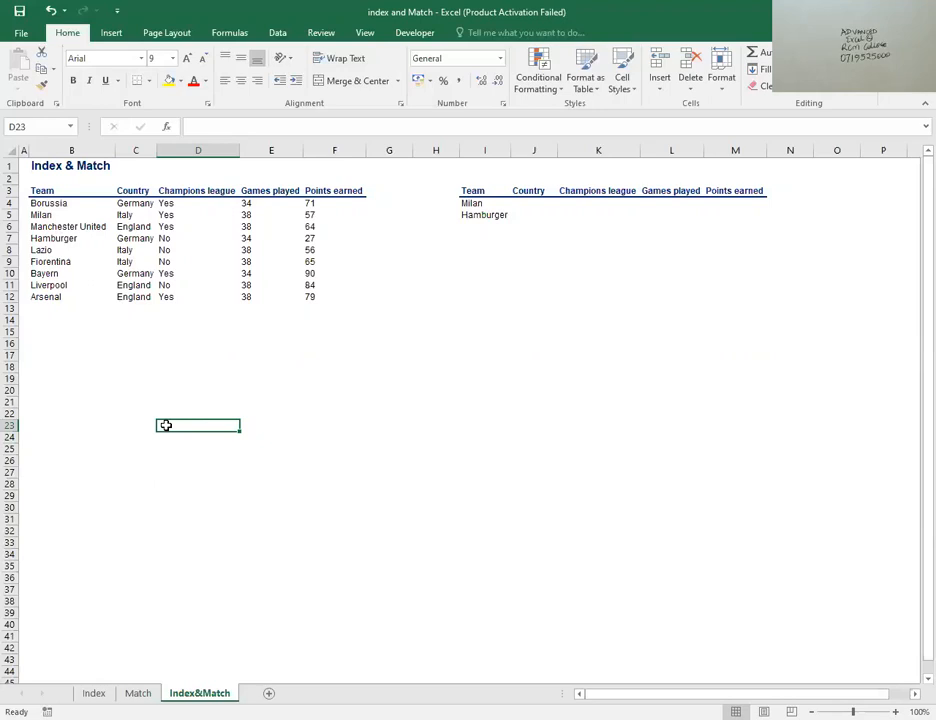
Step: Enter an INDEX formula in D23 that returns row 3, column 1 of the team table B4:F12
type("=")
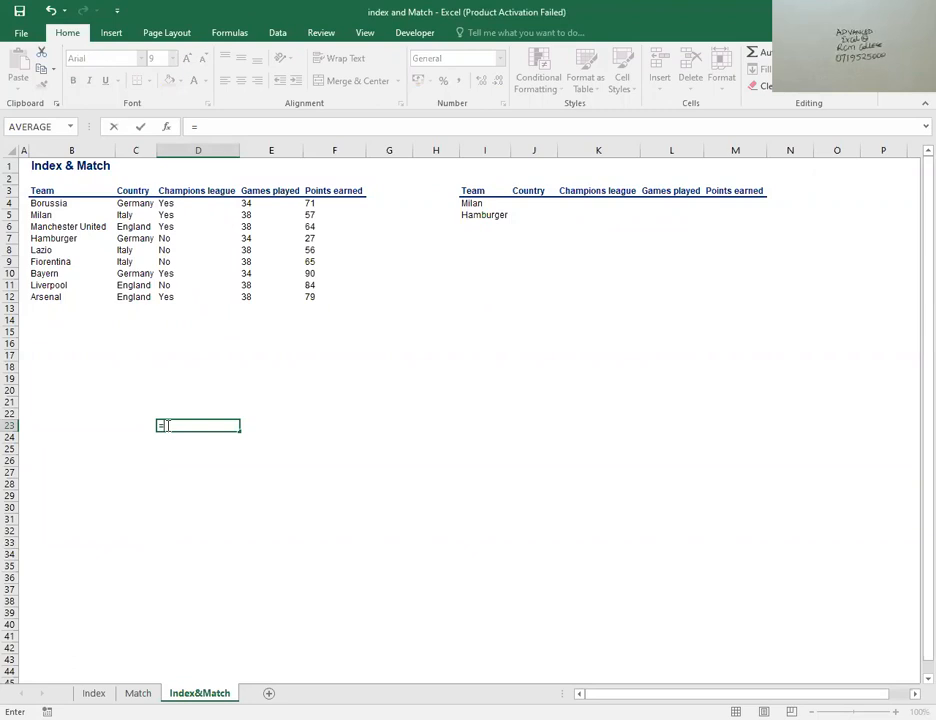
type("in")
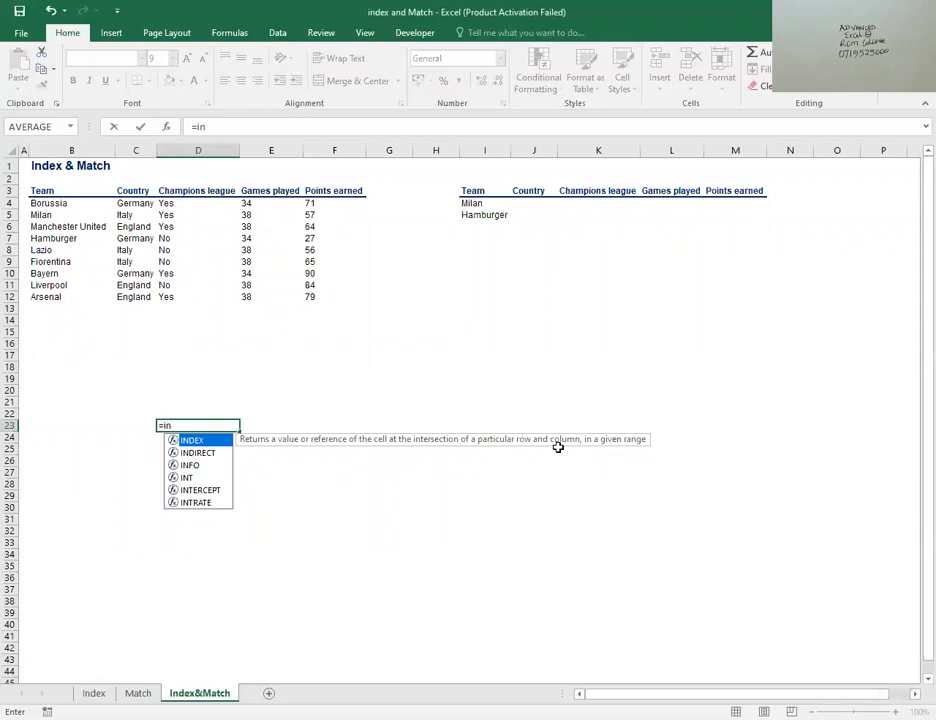
double_click(213, 444)
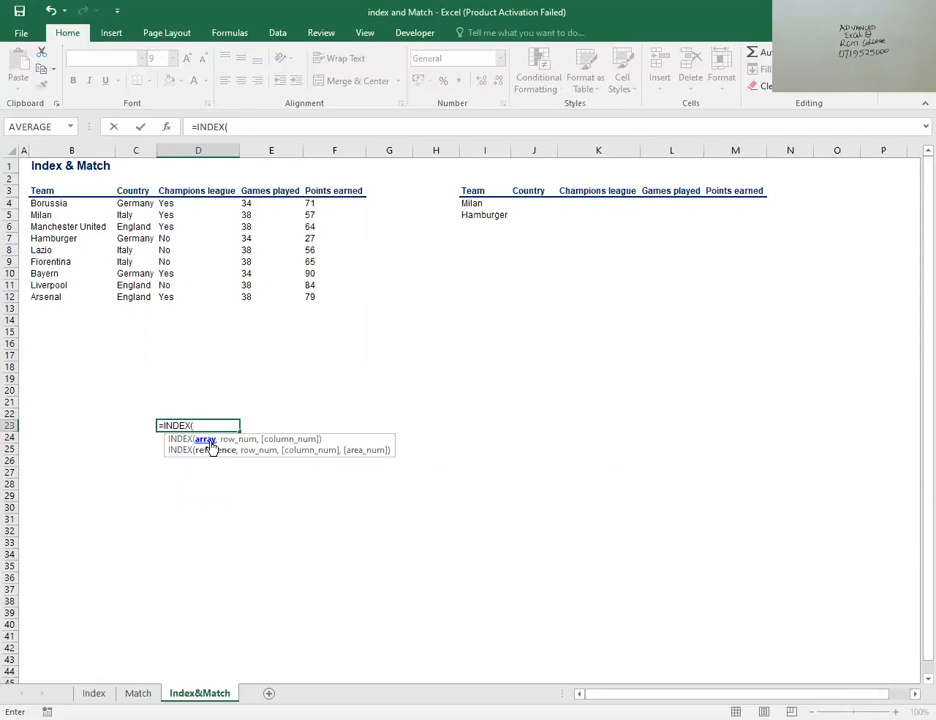
left_click(35, 203)
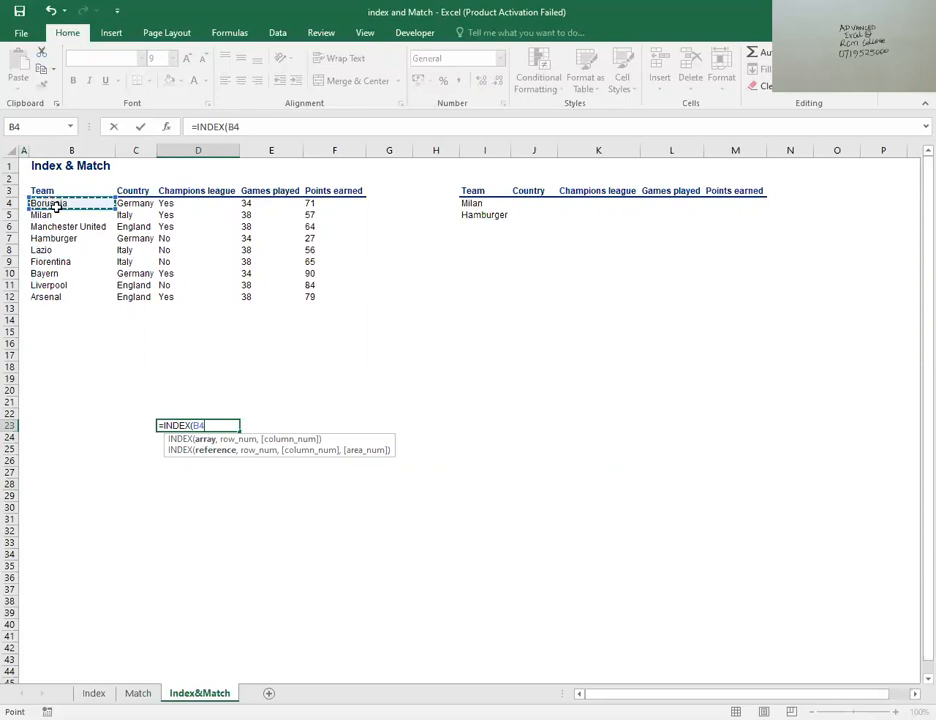
left_click_drag(57, 206, 307, 296)
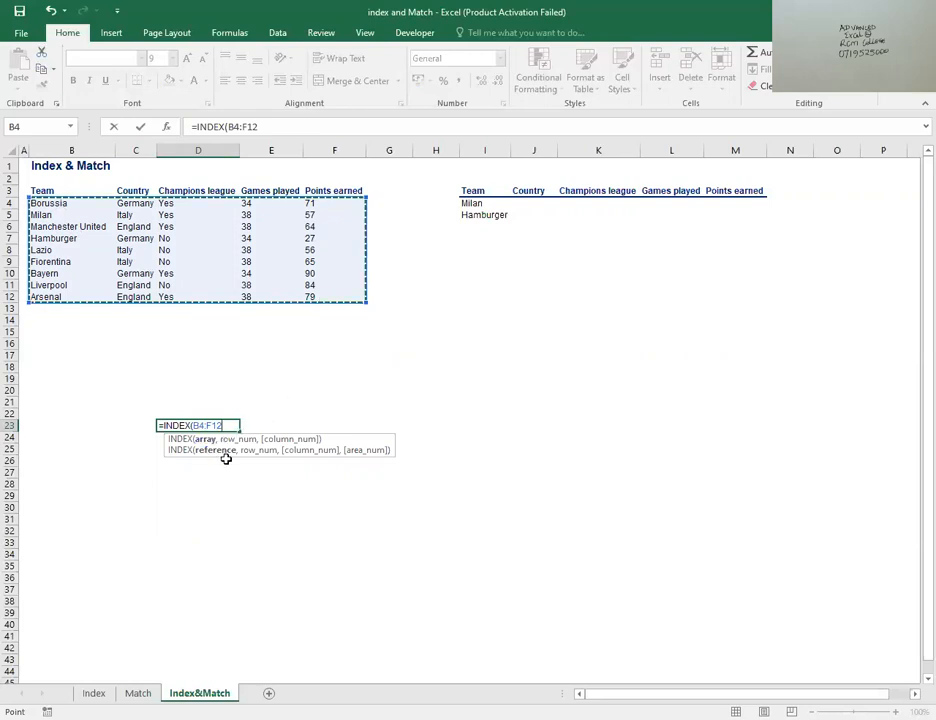
type(",")
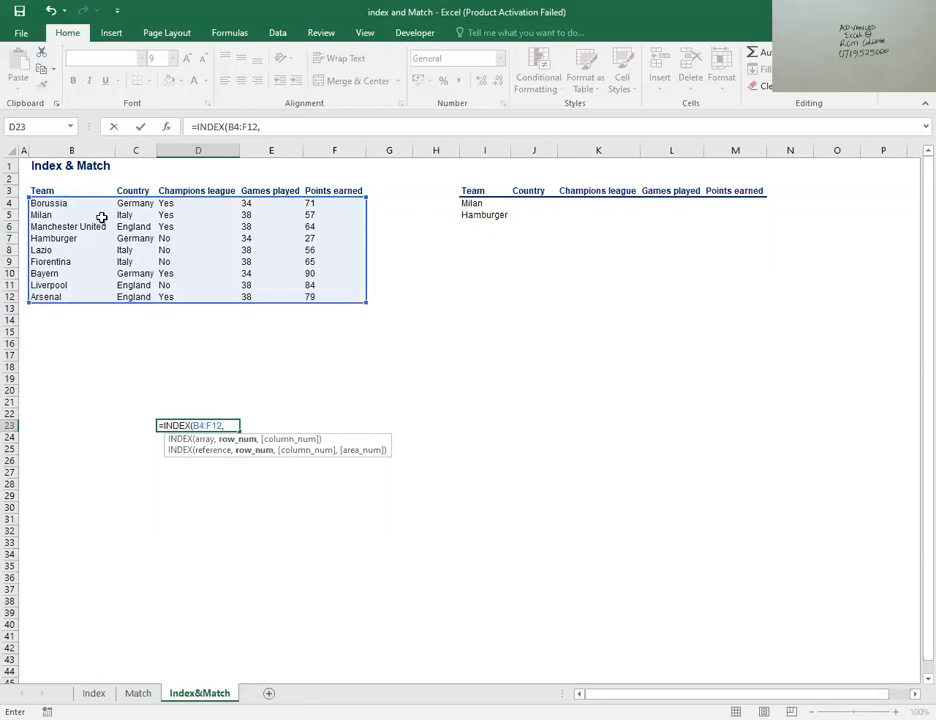
type("3,")
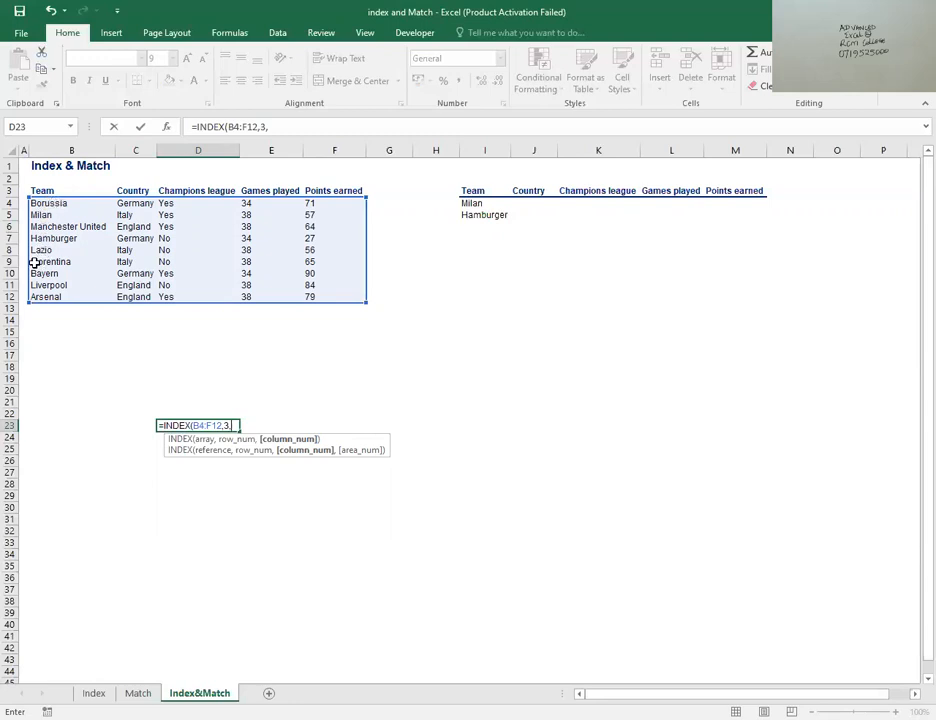
type("1)")
key("Return")
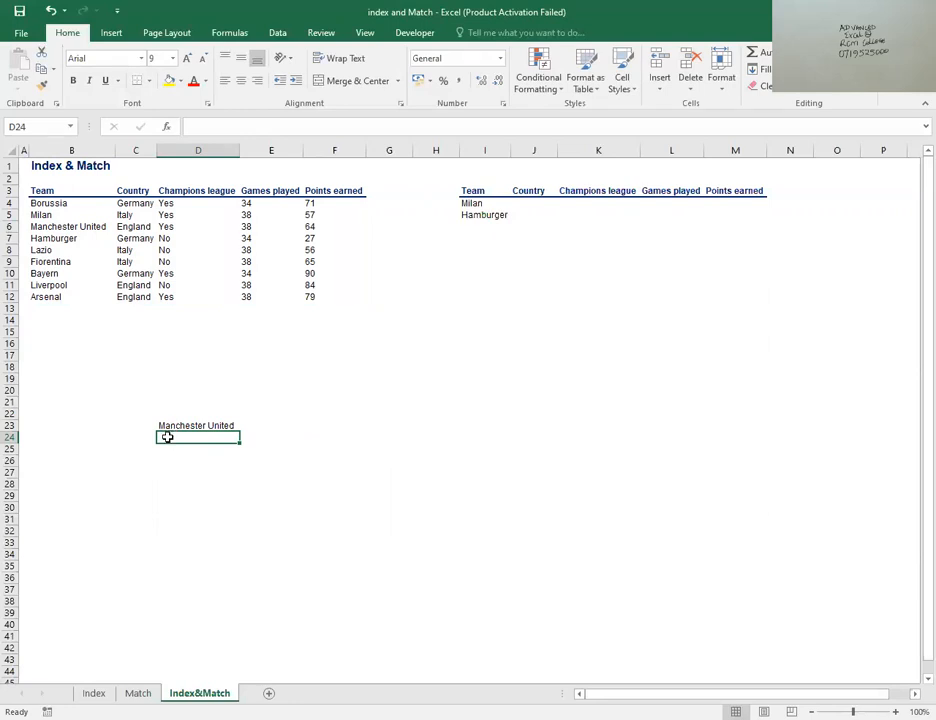
Step: Enter a MATCH formula in D24 that finds the D23 team's position in B4:B12 with an exact match
type("=")
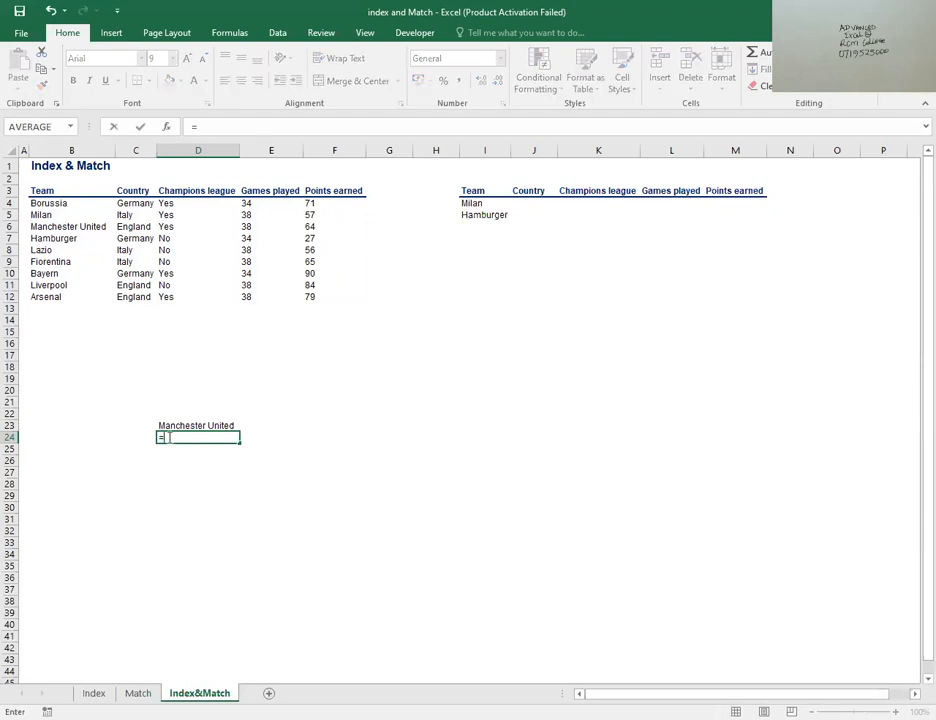
type("m")
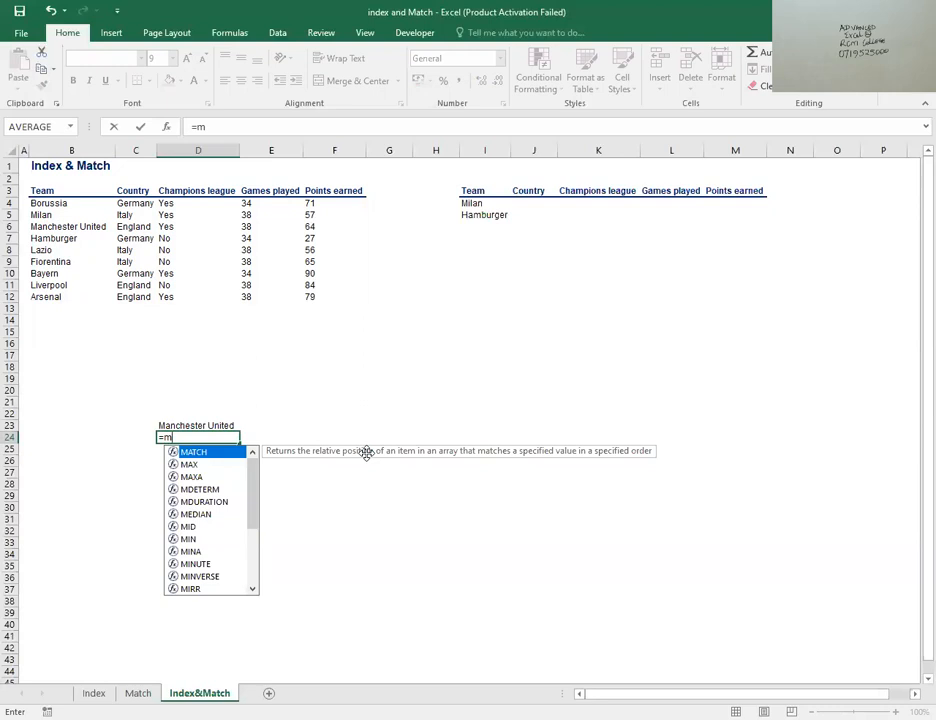
double_click(222, 455)
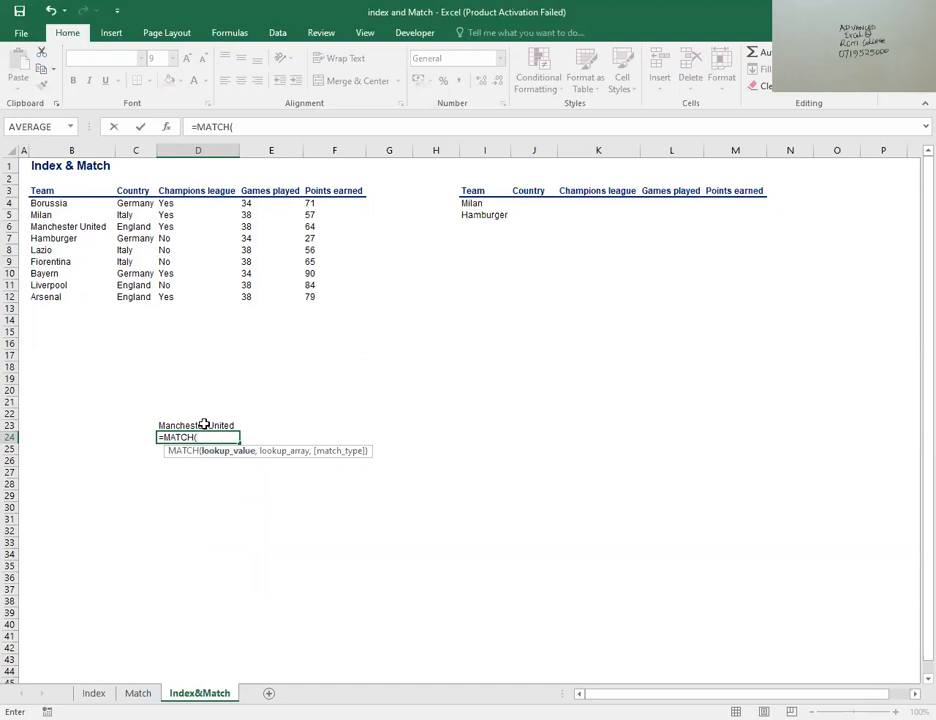
left_click(204, 425)
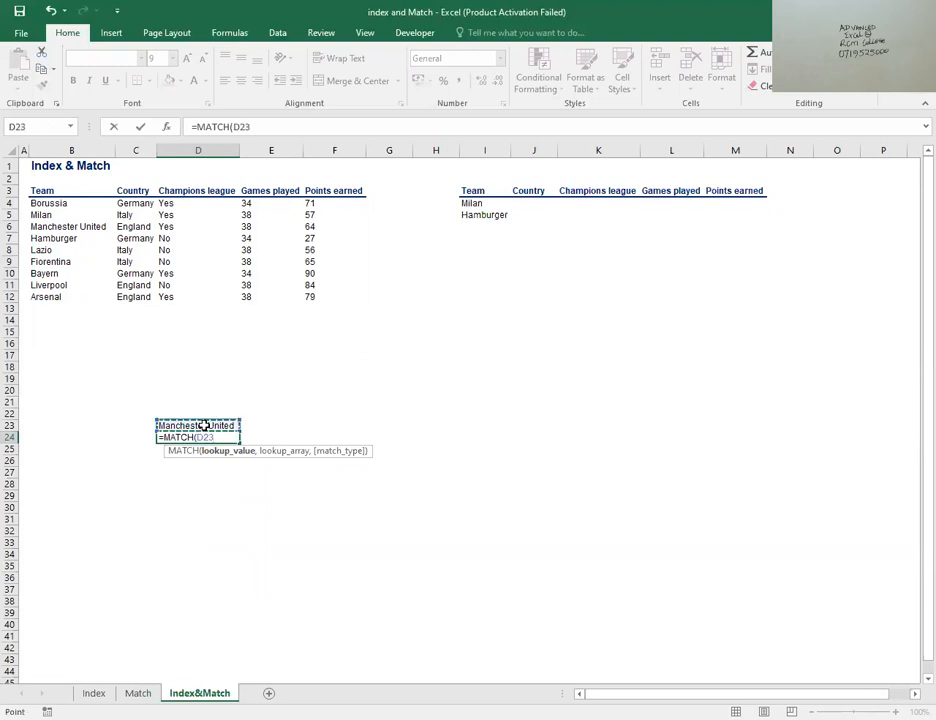
type(",")
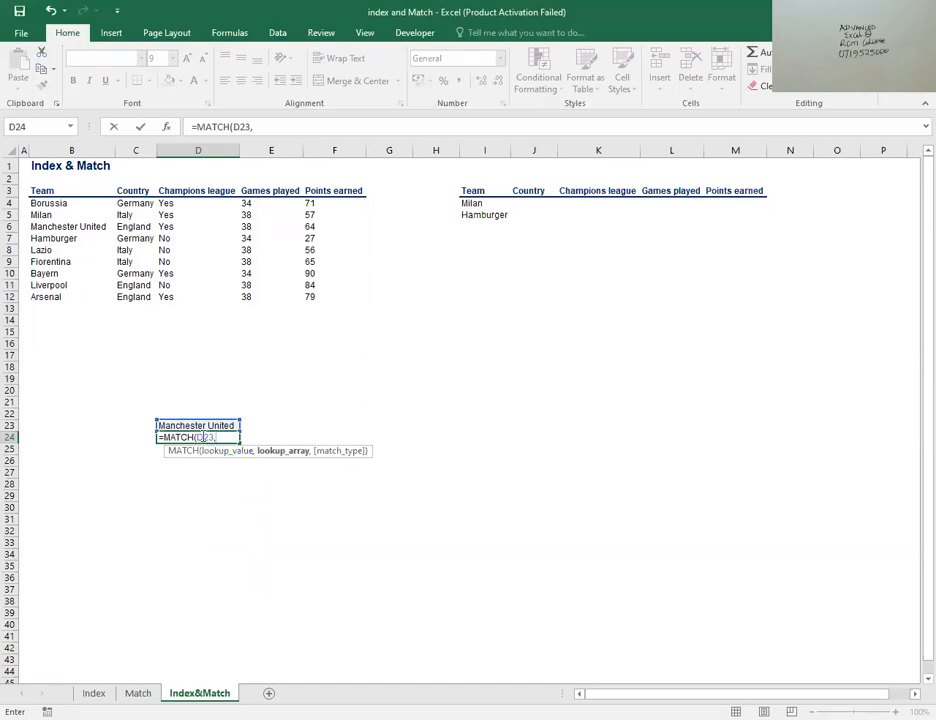
left_click(52, 203)
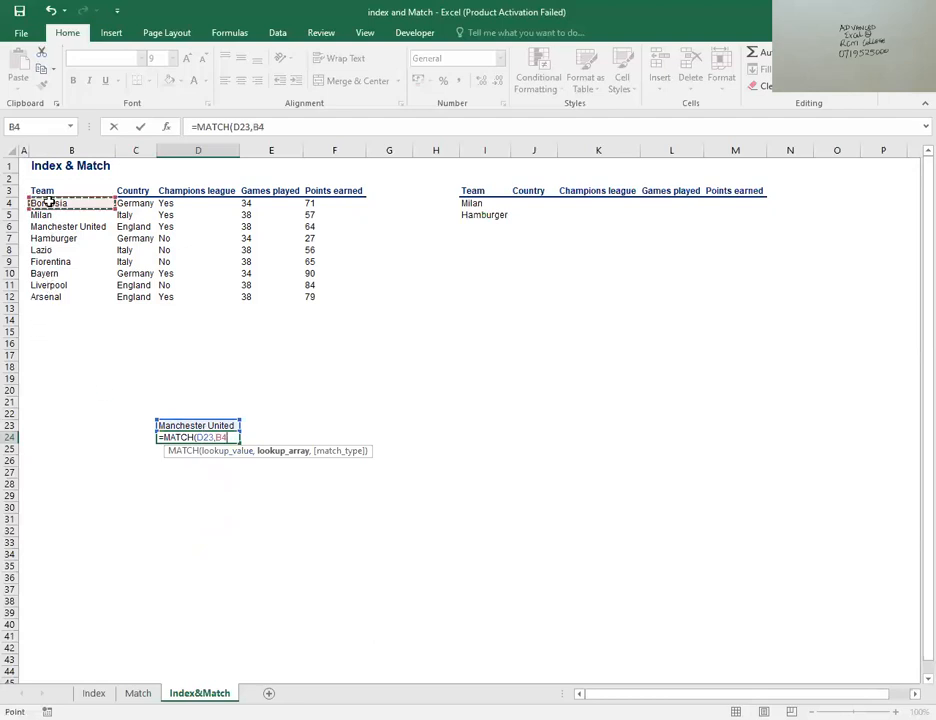
left_click_drag(50, 294, 50, 294)
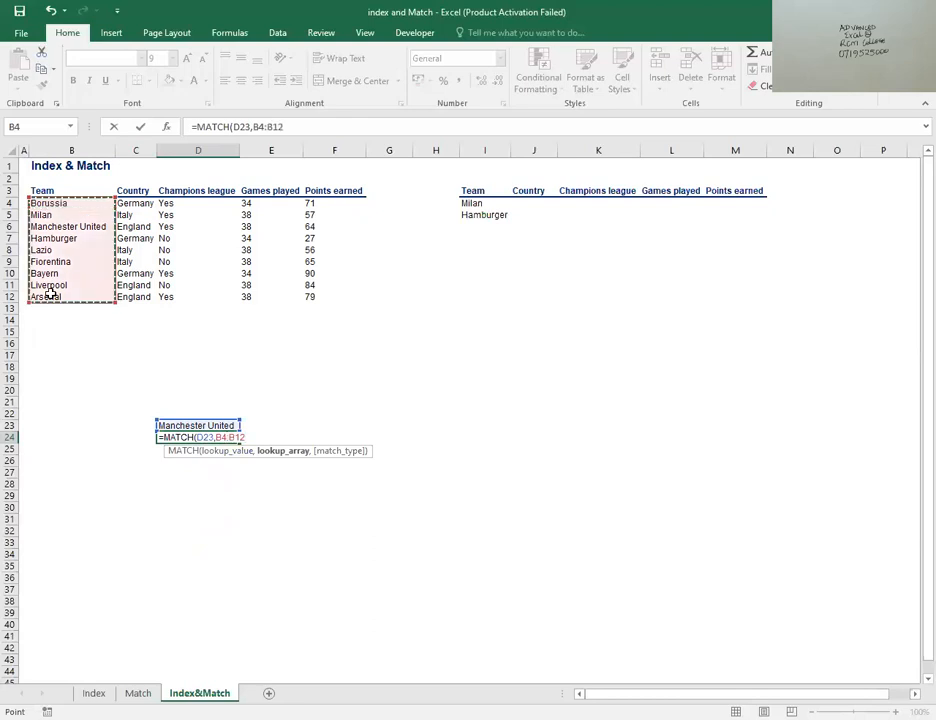
type(",")
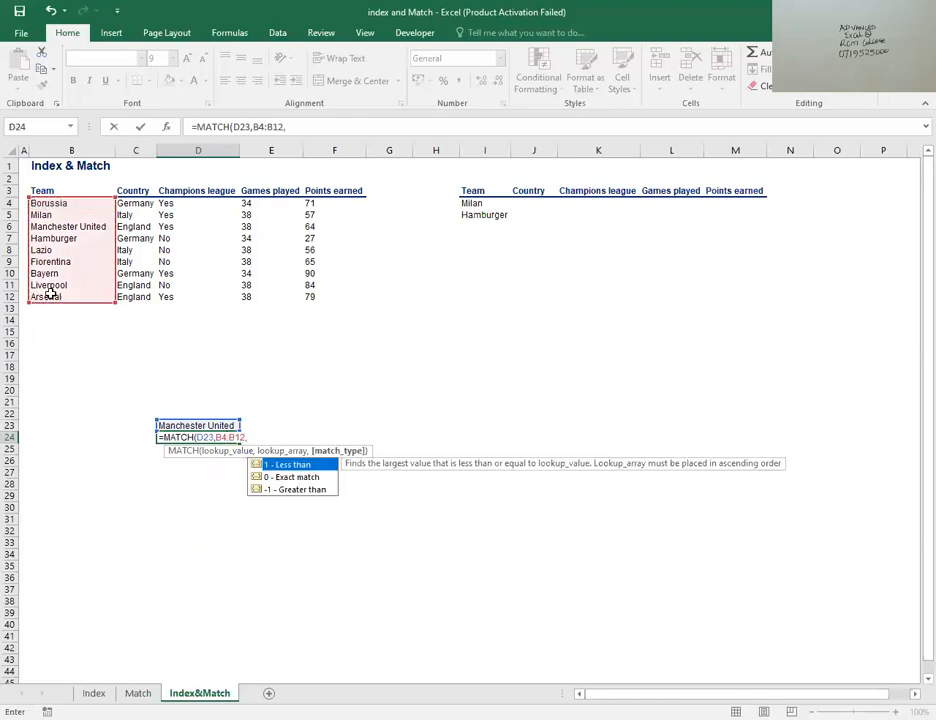
left_click(320, 478)
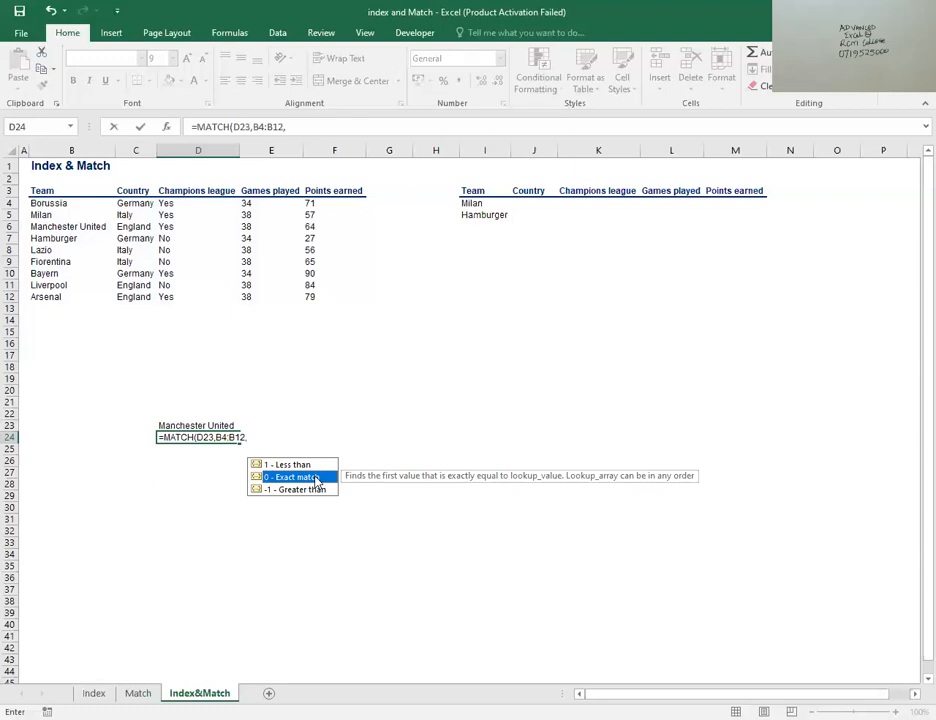
double_click(316, 478)
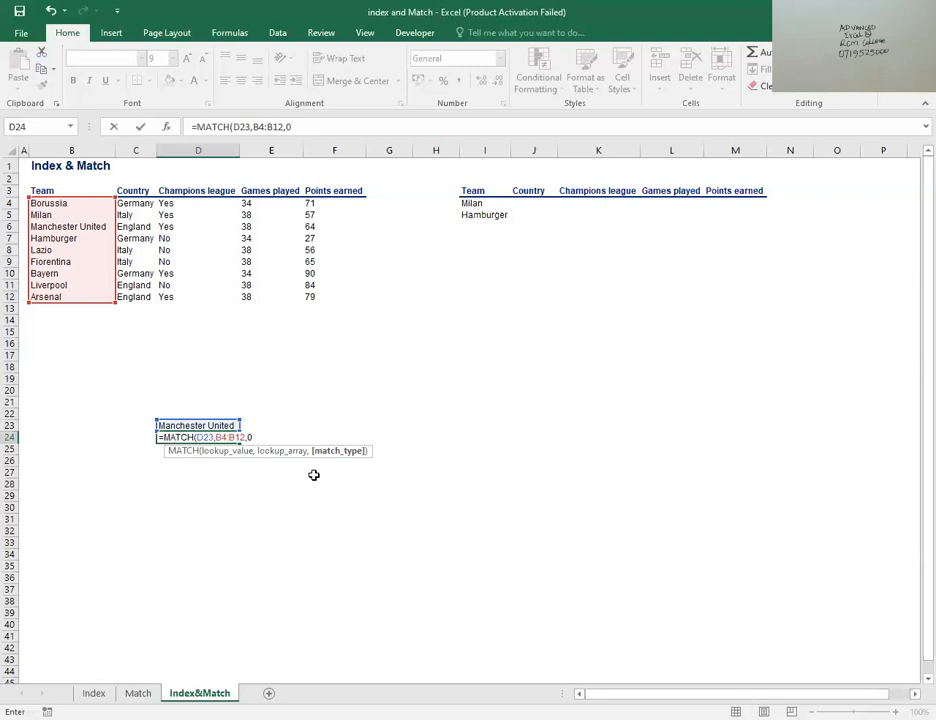
type(")")
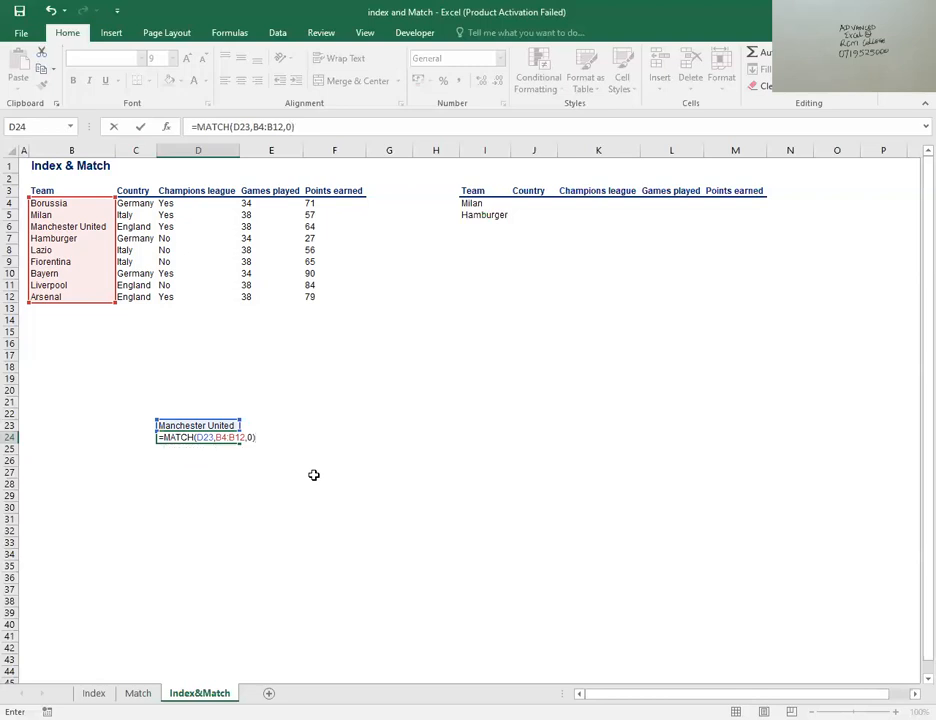
key("Return")
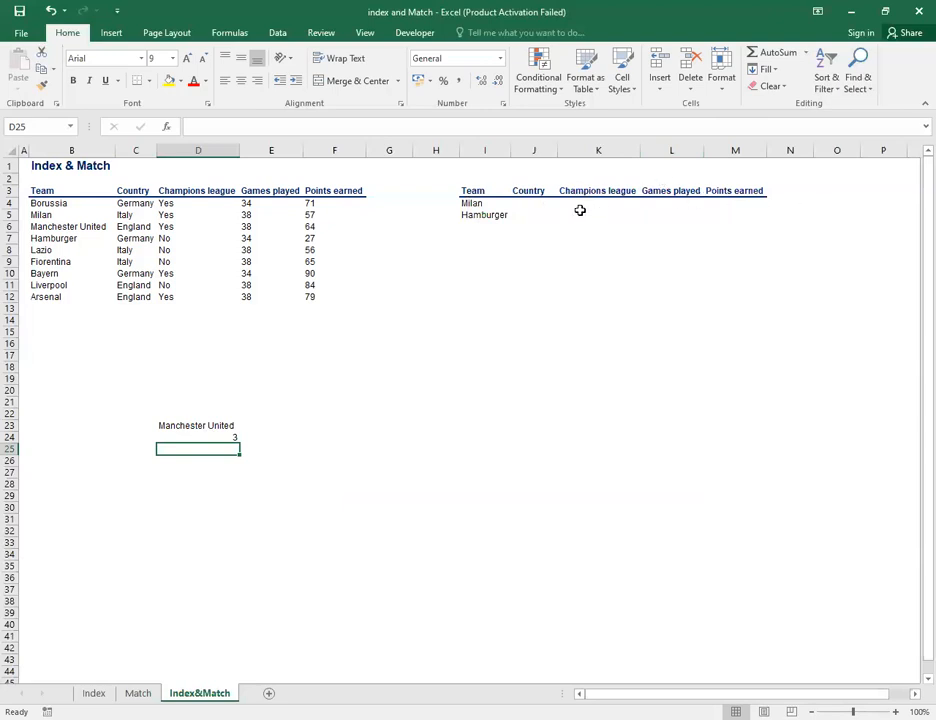
Step: Start a MATCH formula in J4, Milan's Country cell, with the column-locked reference $I4 as lookup value
left_click(521, 203)
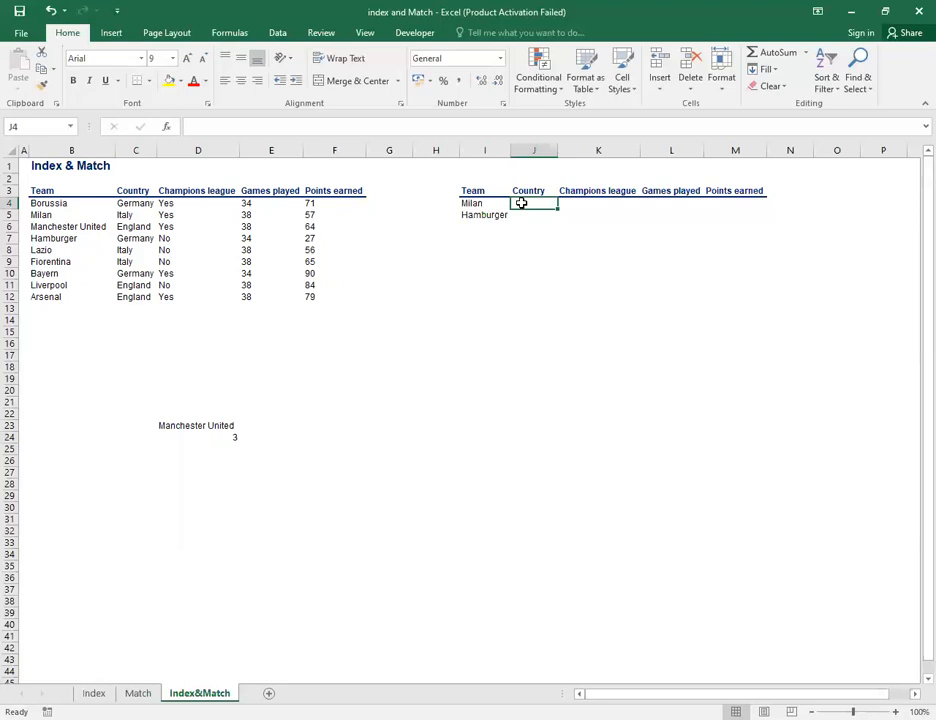
type("=")
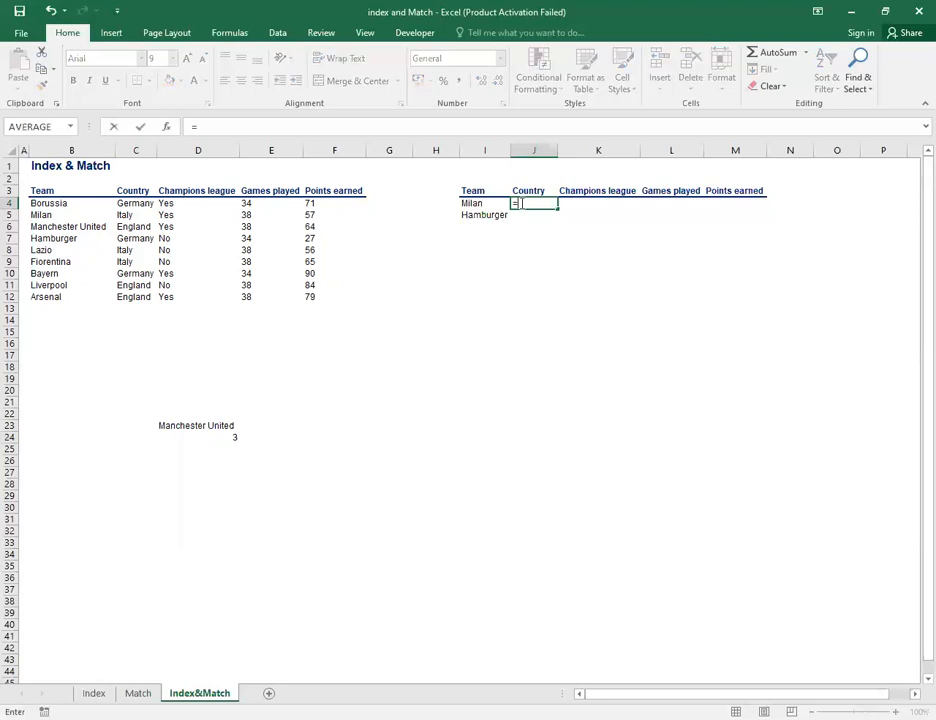
type("m")
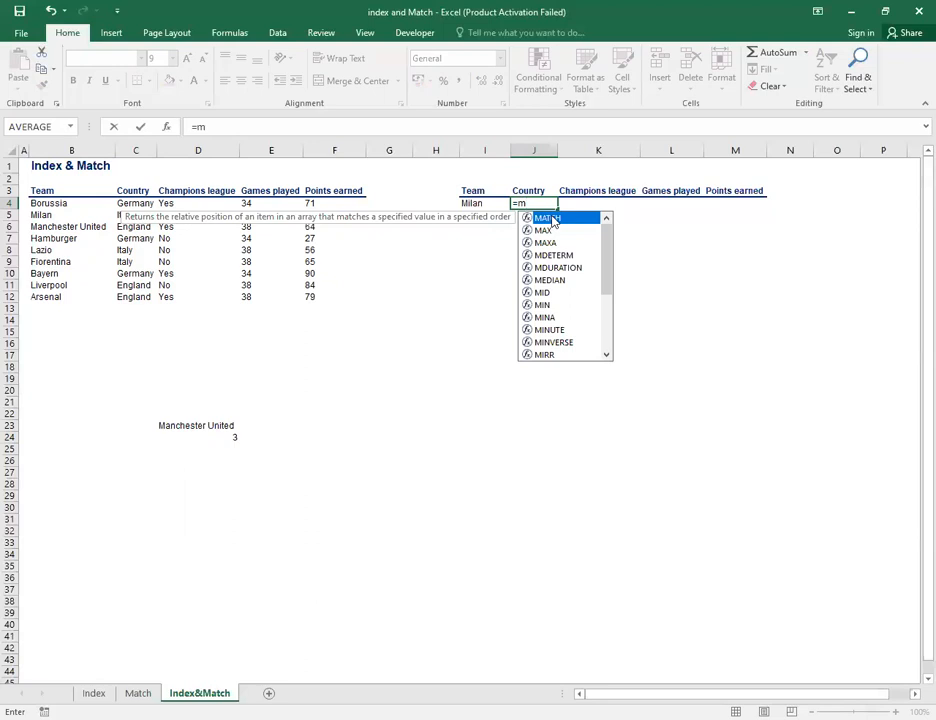
double_click(549, 218)
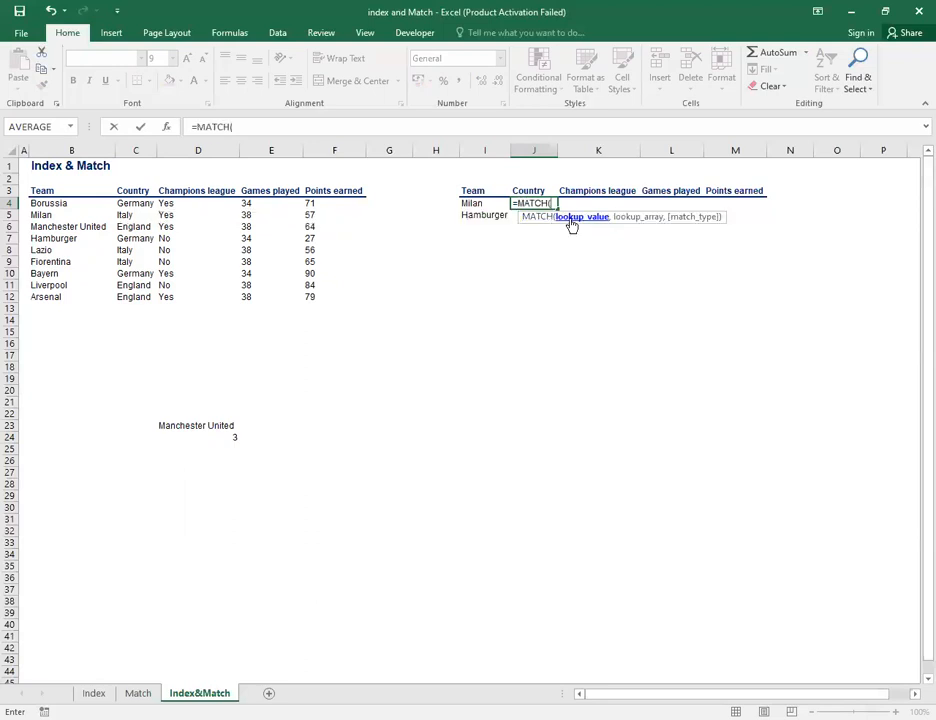
left_click(465, 205)
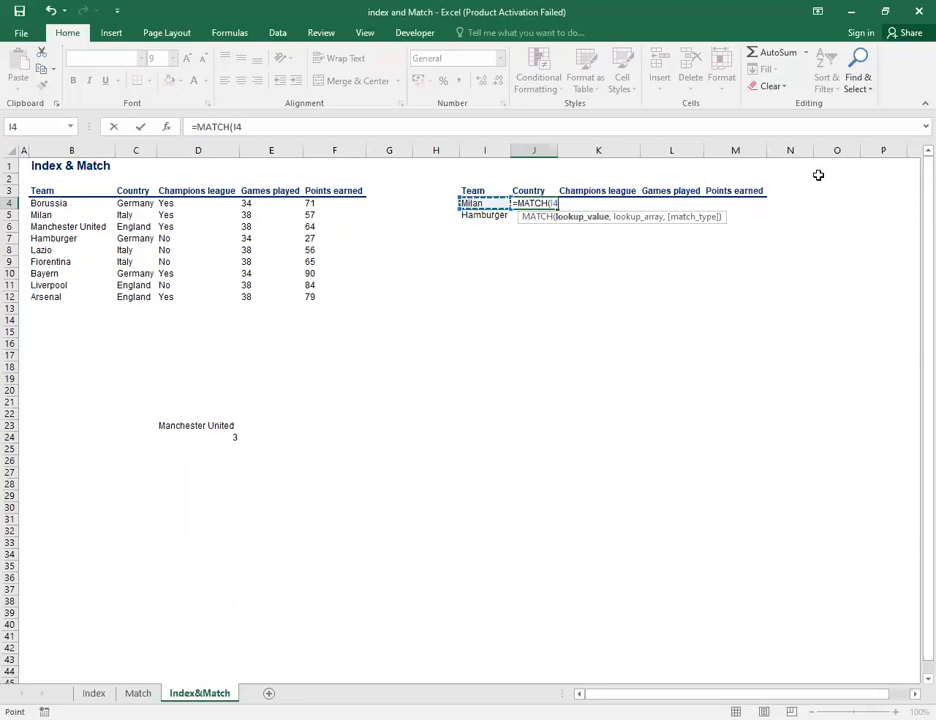
left_click(551, 203)
type("$")
type(",")
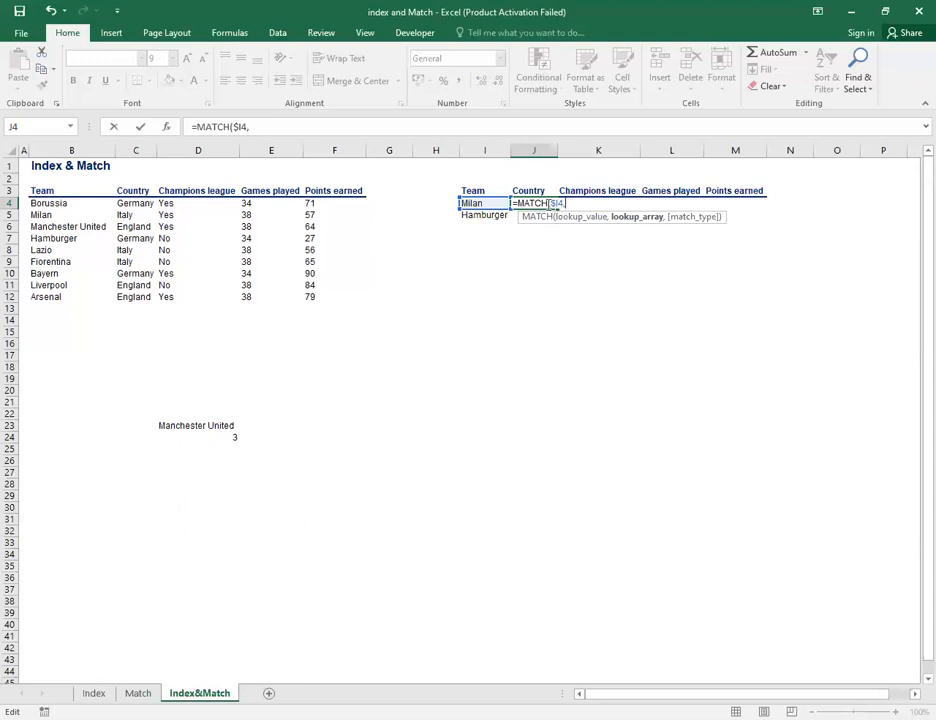
Step: Complete the J4 MATCH formula with the absolute lookup array $B$4:$B$12 and match type 0 for an exact match
left_click(40, 205)
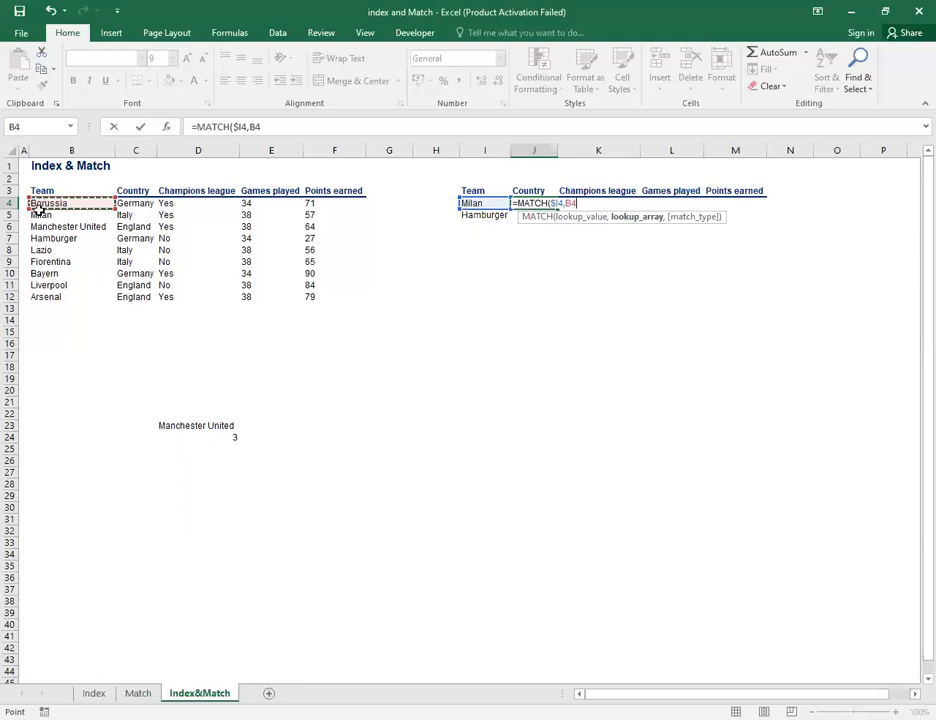
left_click_drag(40, 205, 45, 296)
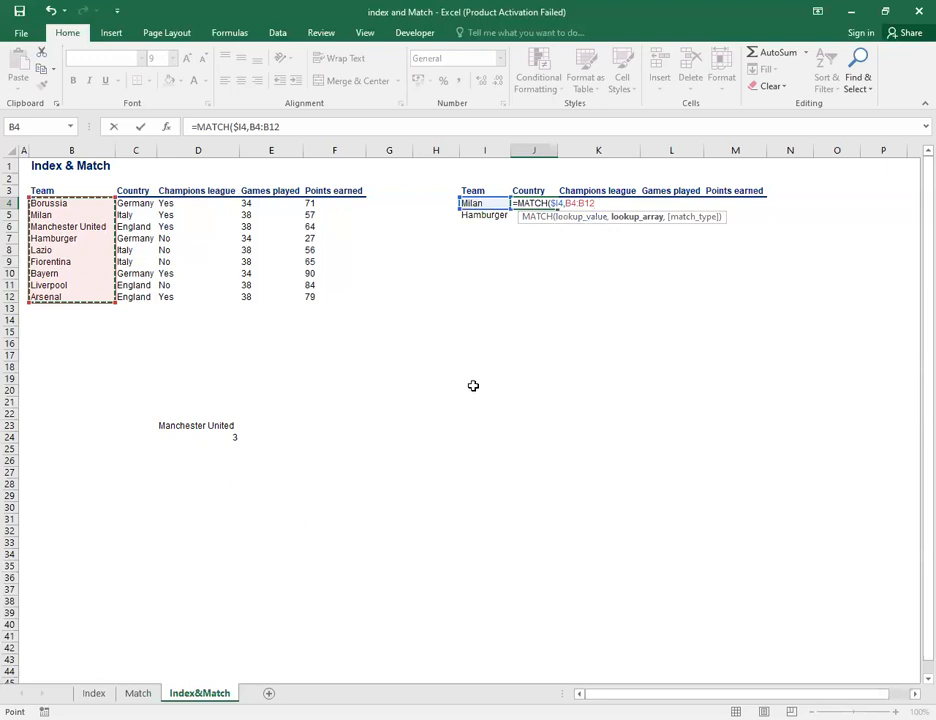
key("F4")
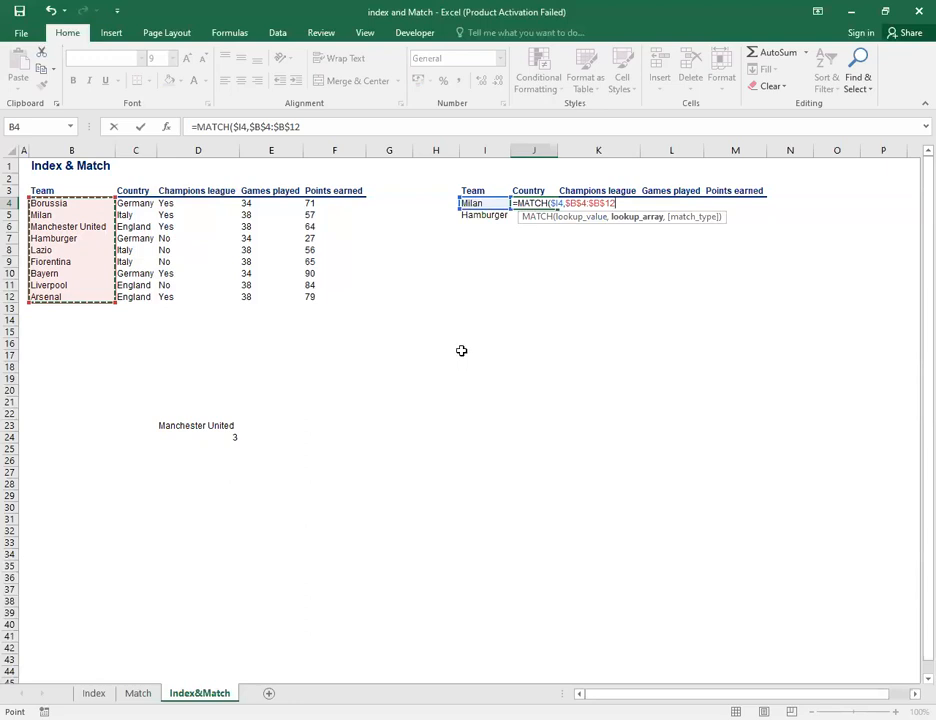
type(",")
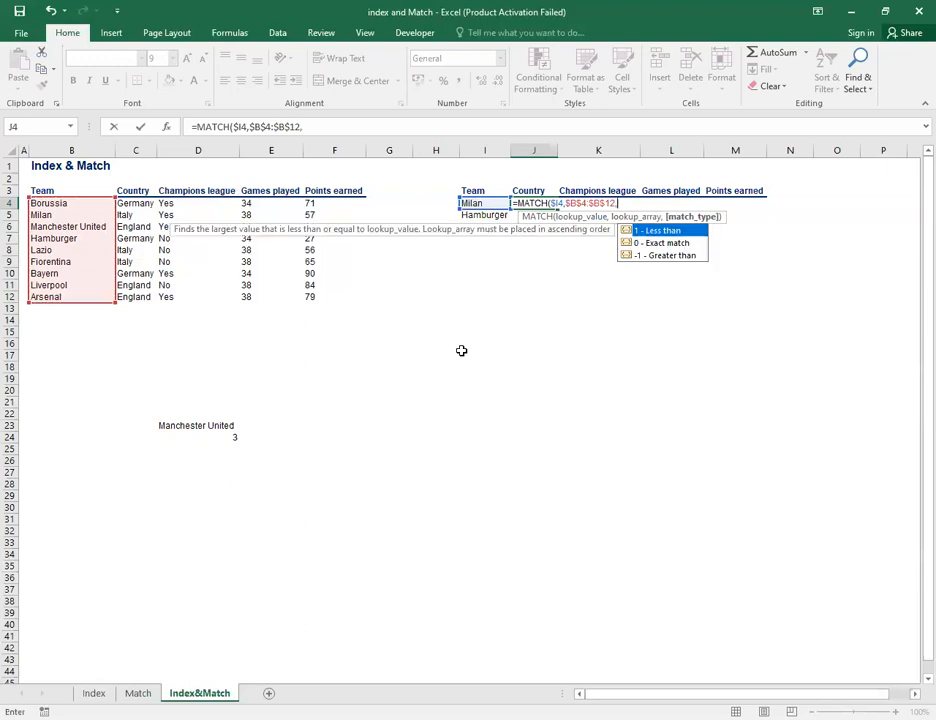
left_click(661, 243)
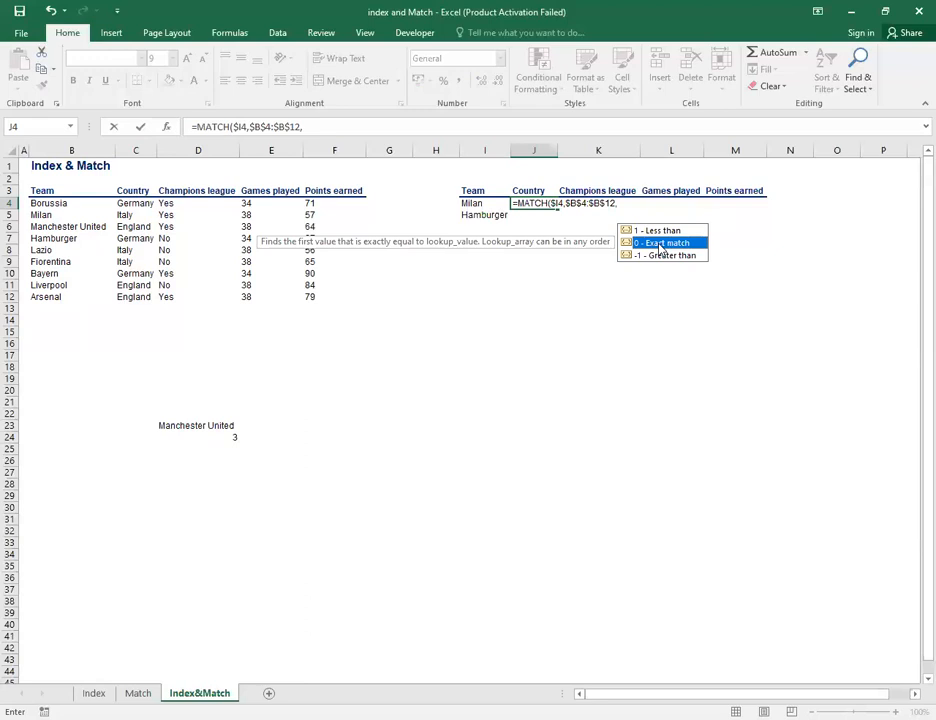
double_click(660, 244)
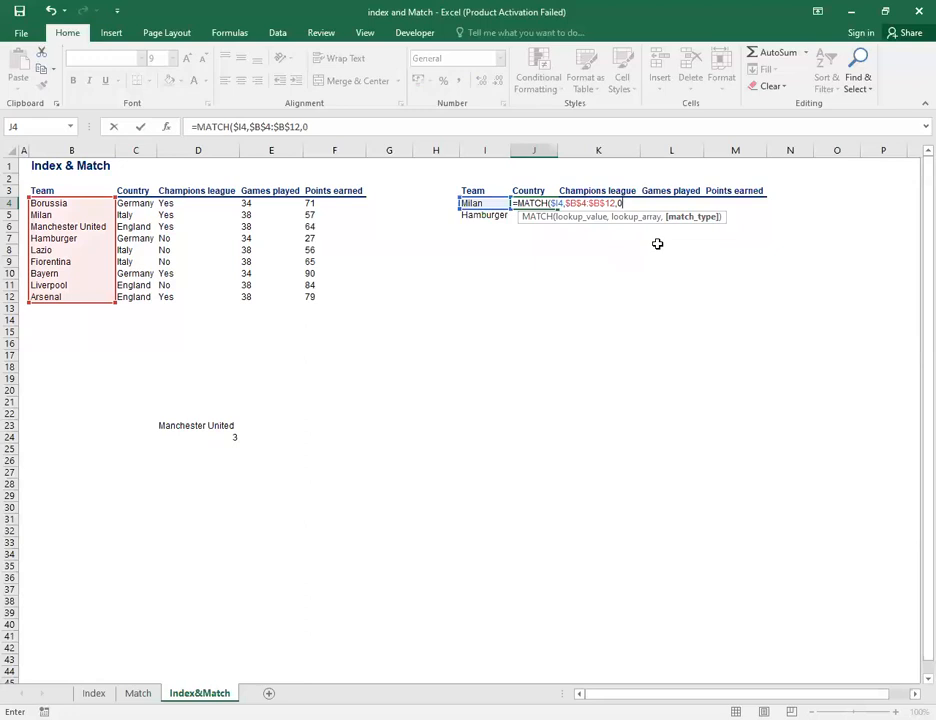
type(")")
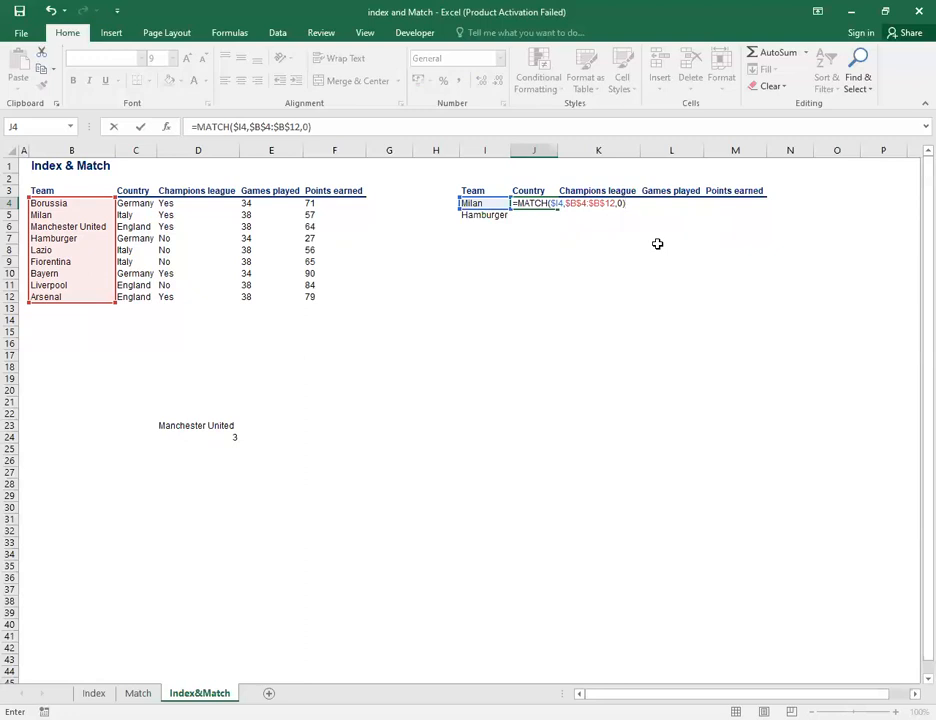
key("Return")
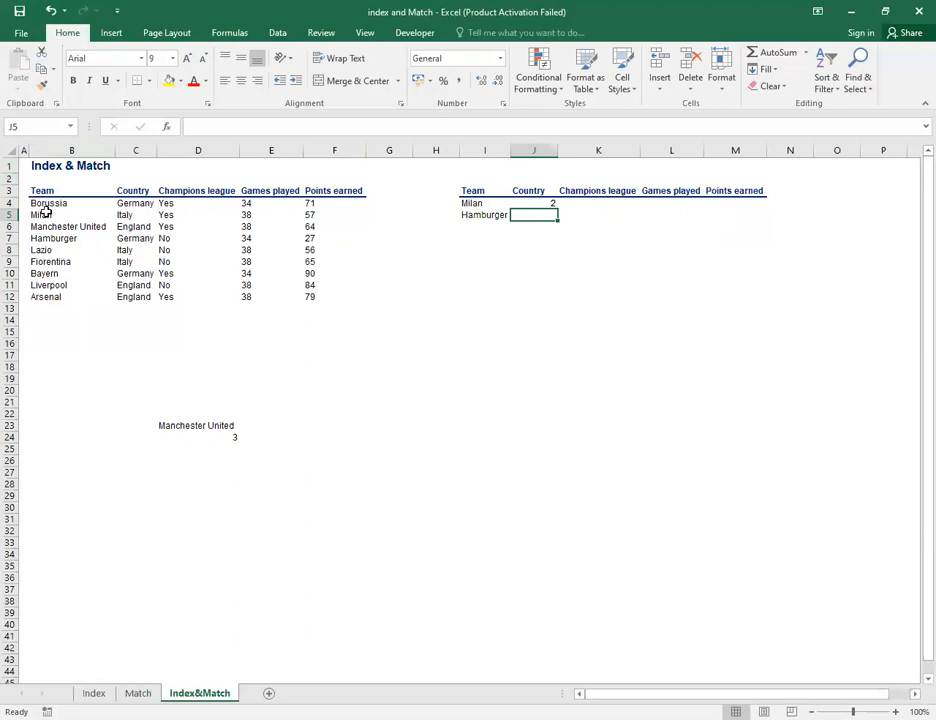
left_click(524, 203)
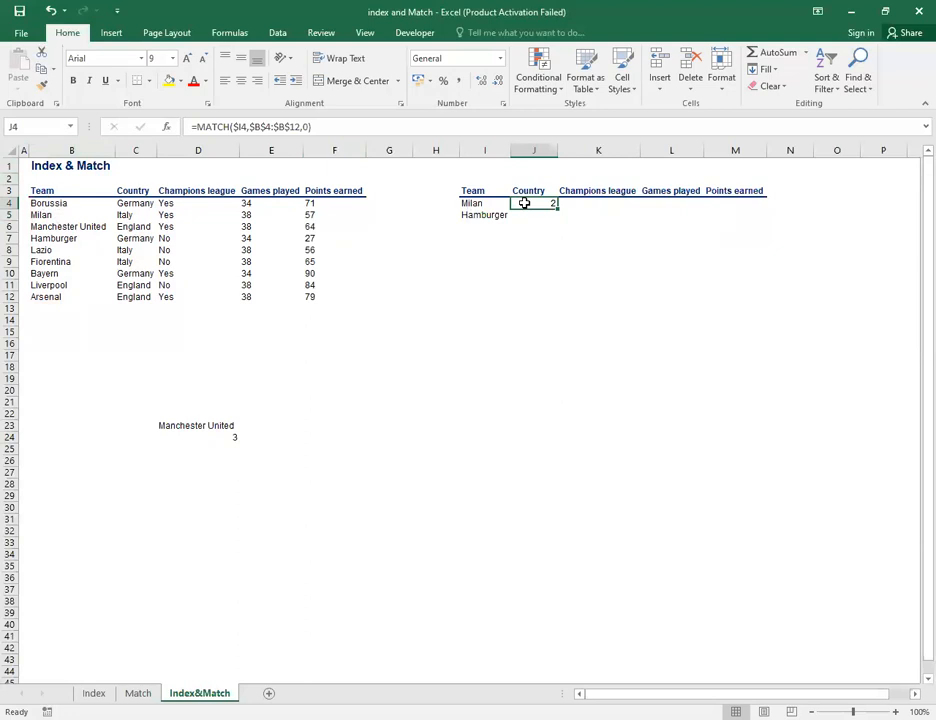
Step: Copy the J4 MATCH formula into J5, Hamburger's Country cell
right_click(524, 203)
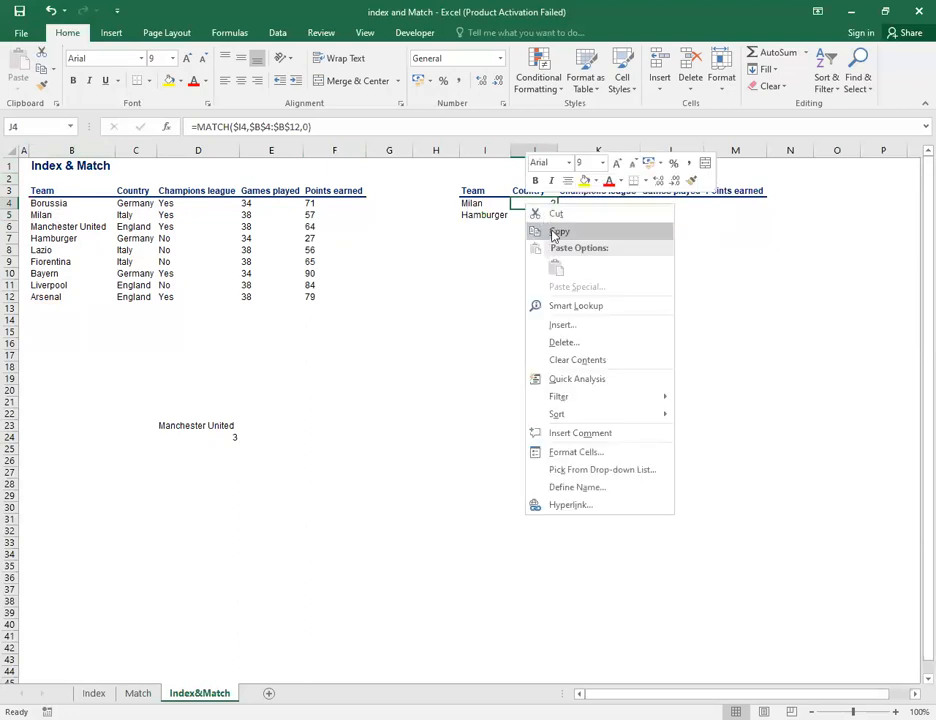
left_click(542, 224)
left_click(541, 216)
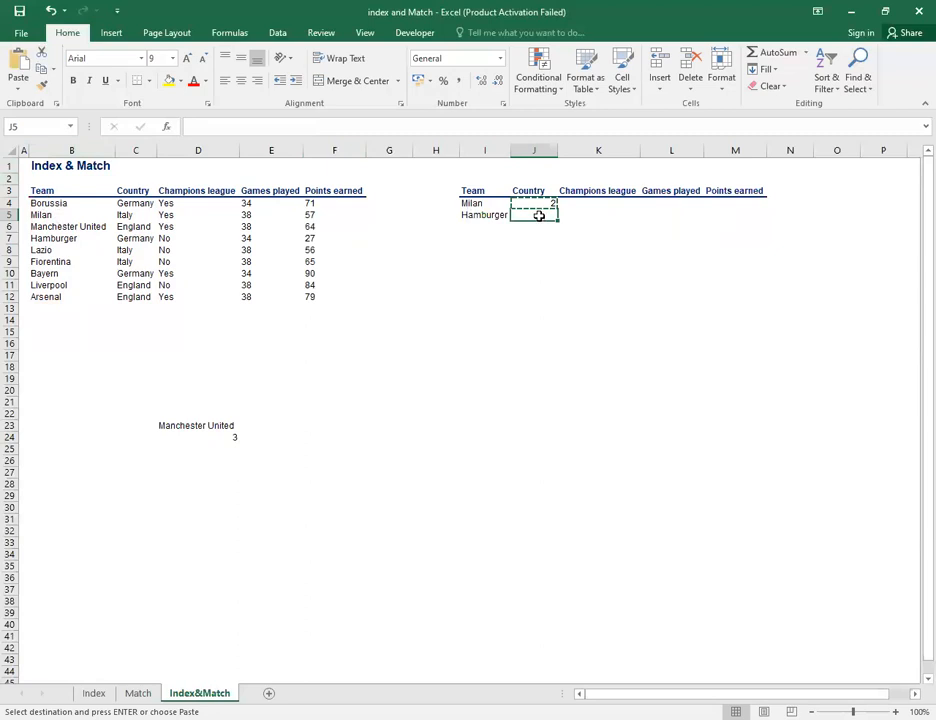
right_click(539, 216)
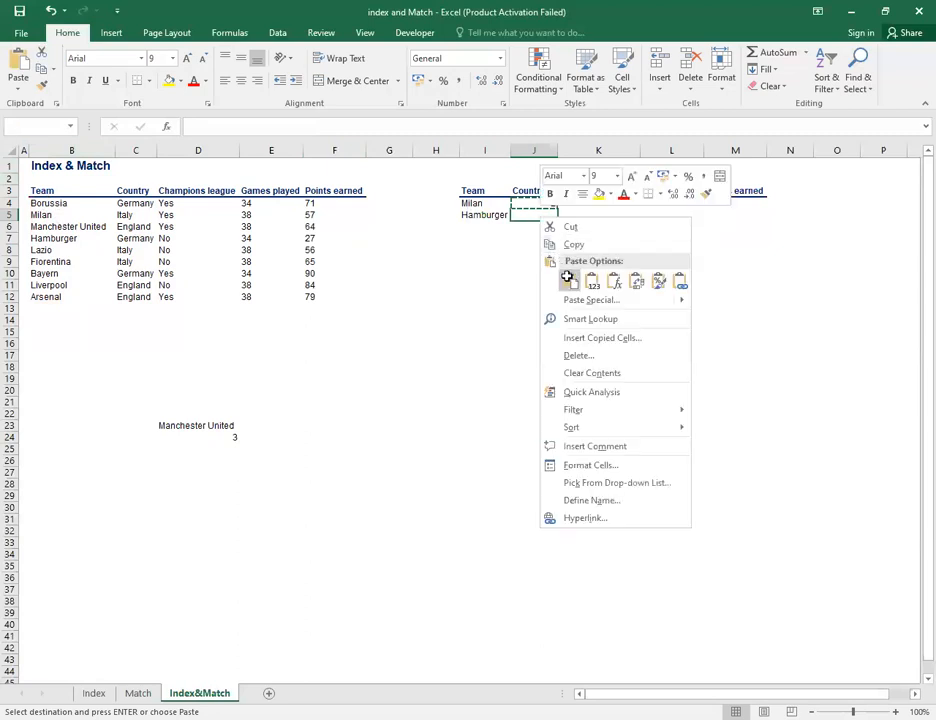
left_click(567, 278)
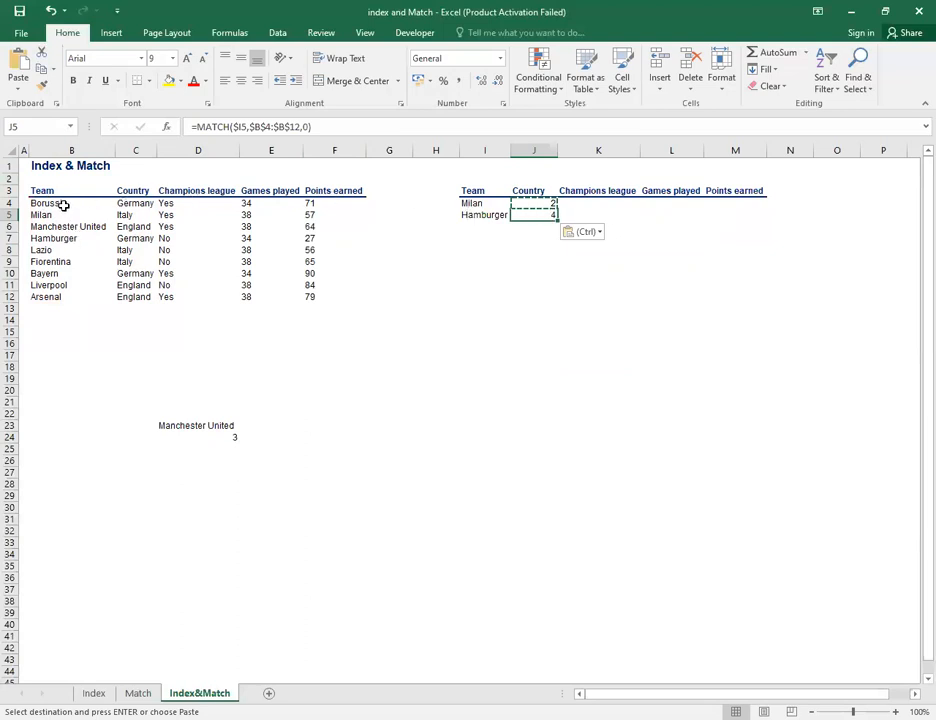
Step: Copy the J4 MATCH formula across the whole results range J4:M5
left_click(521, 203)
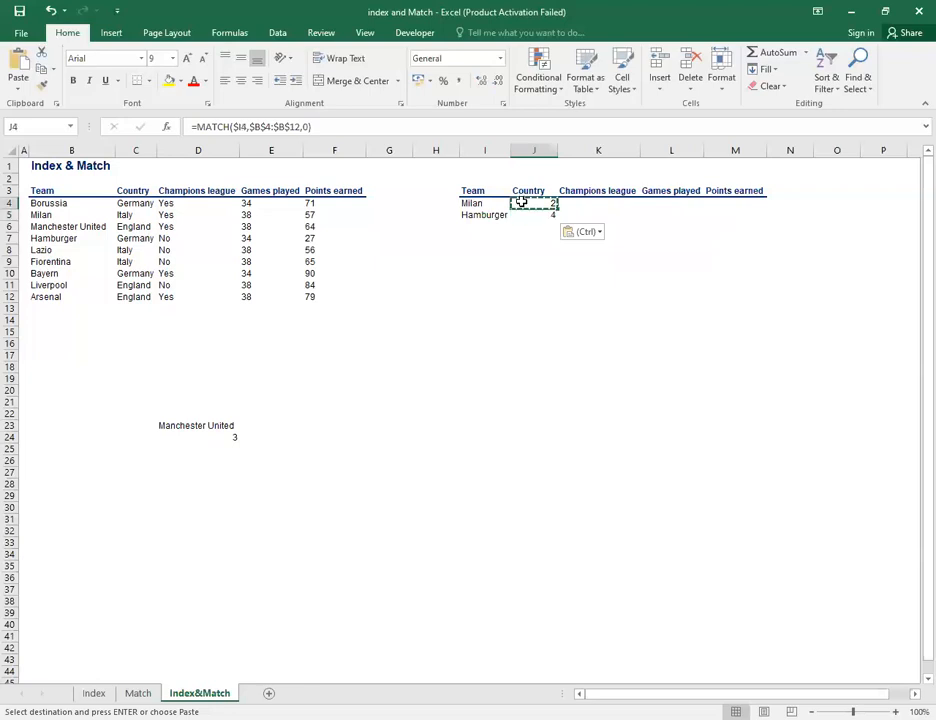
right_click(520, 203)
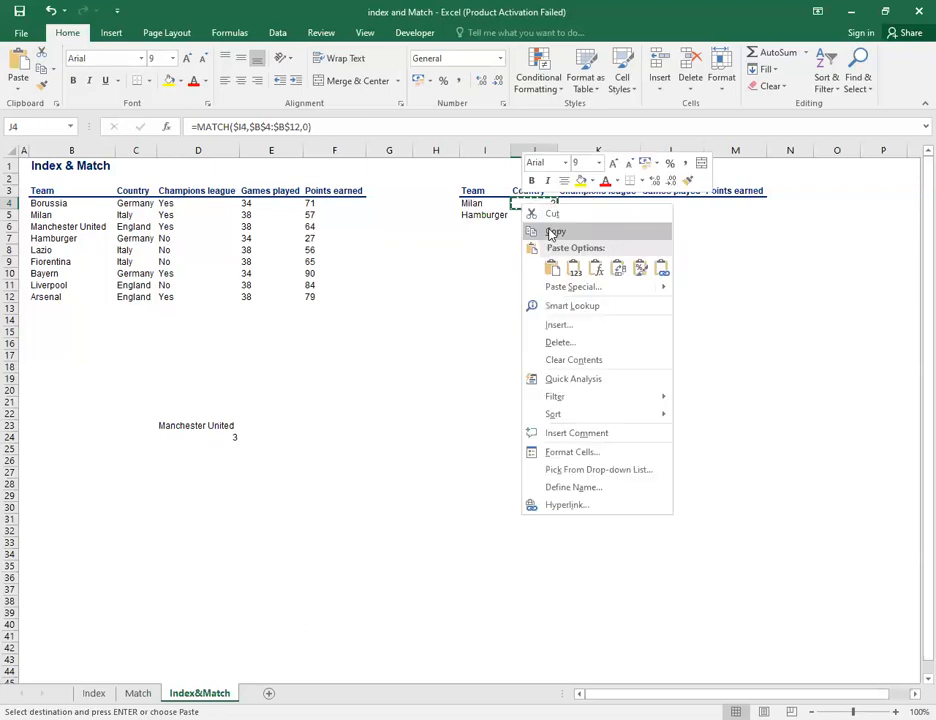
left_click(553, 232)
left_click_drag(528, 202, 716, 215)
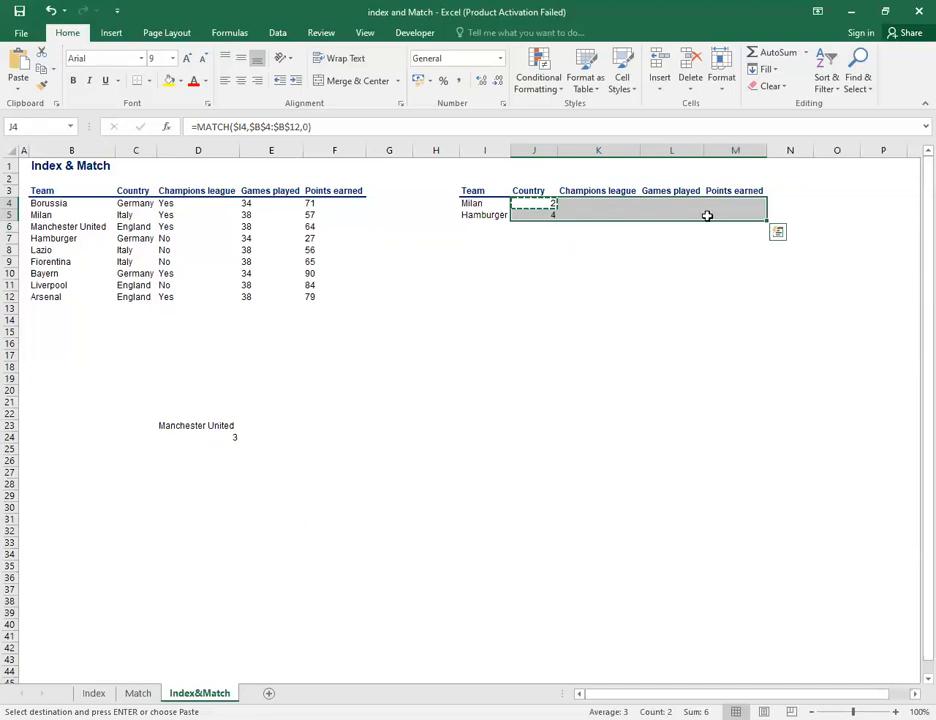
key("Return")
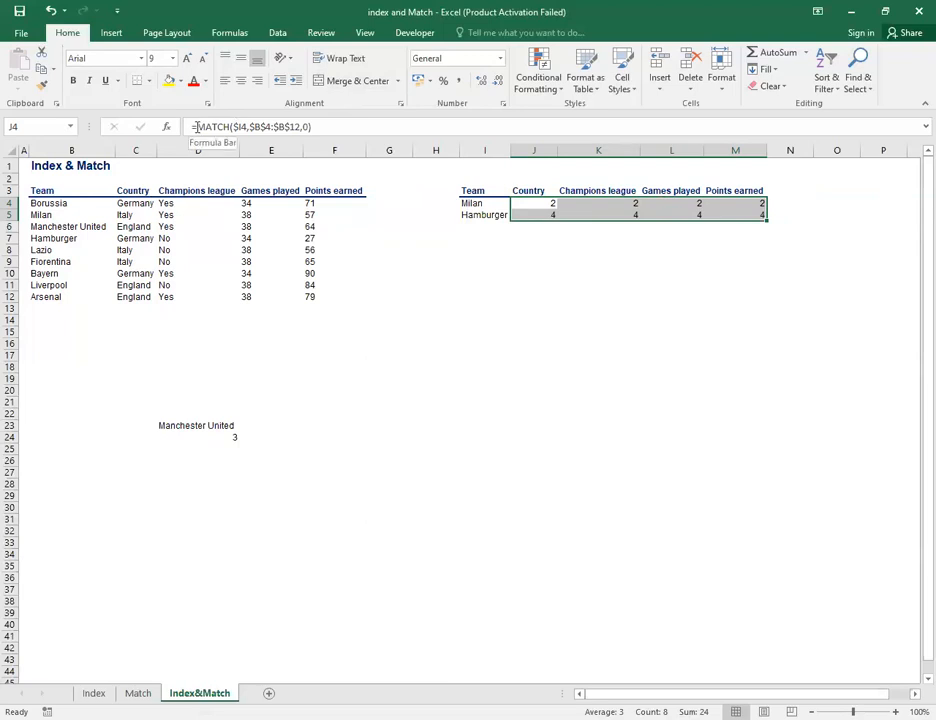
Step: Insert an INDEX function in front of J4's MATCH, with the Country range C4:C12 as its array
left_click(196, 127)
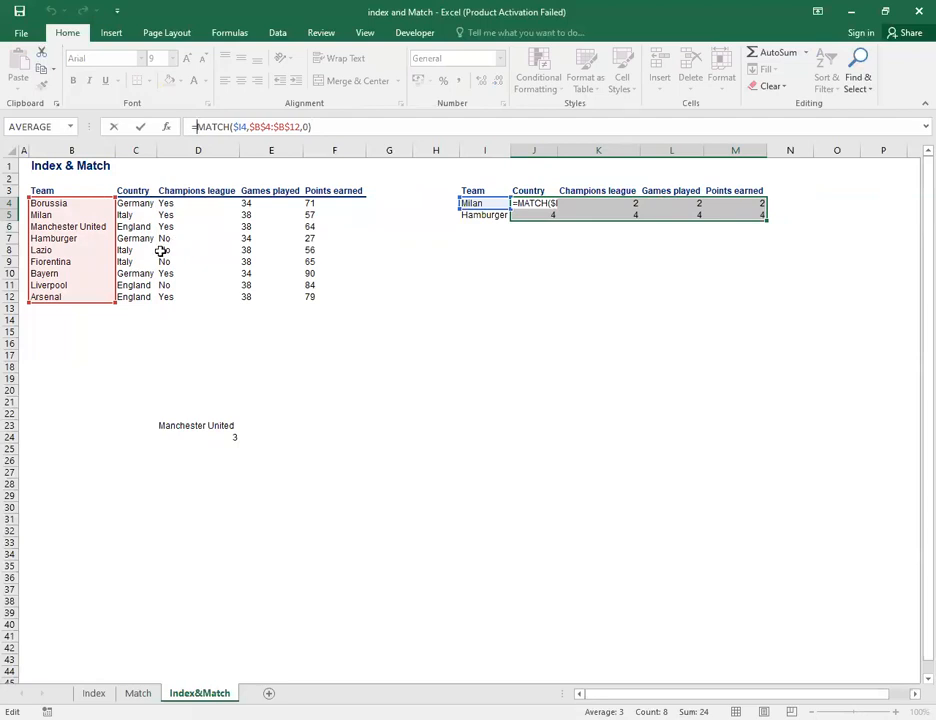
type("I")
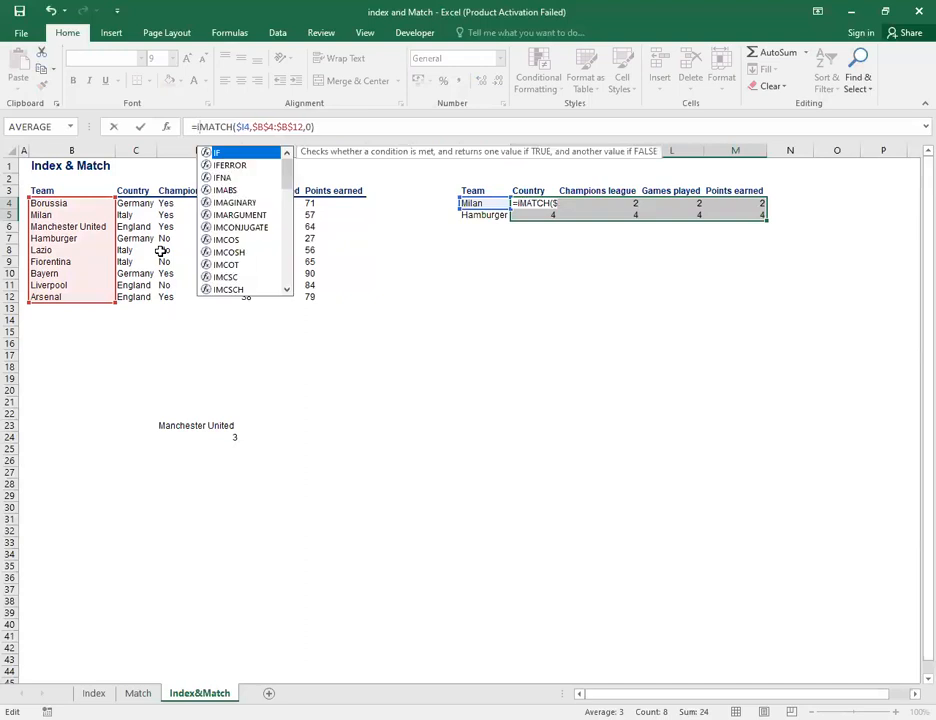
type("n")
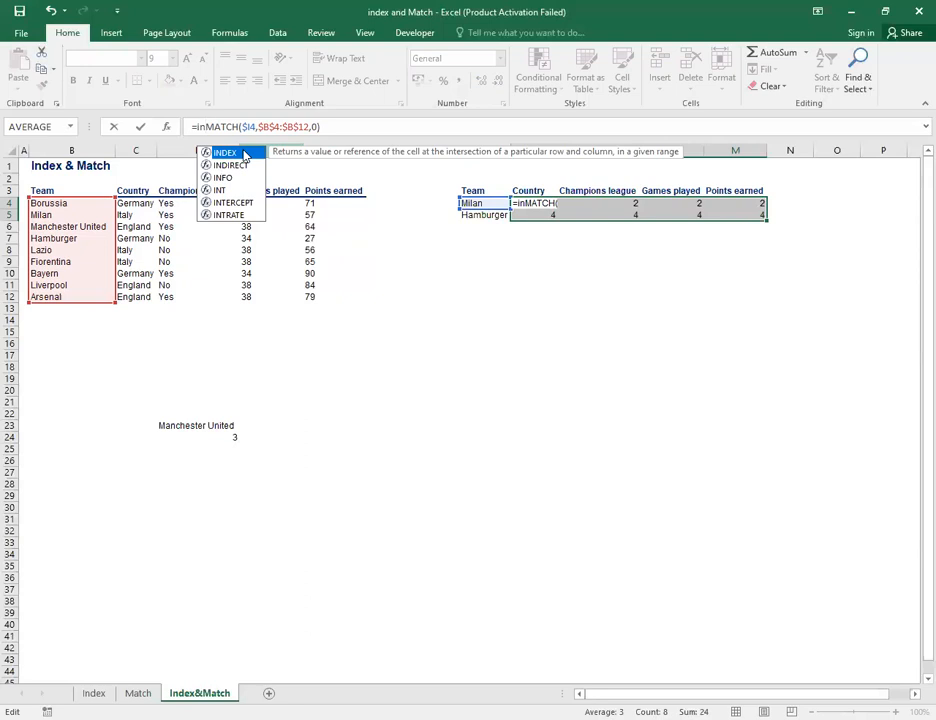
double_click(225, 153)
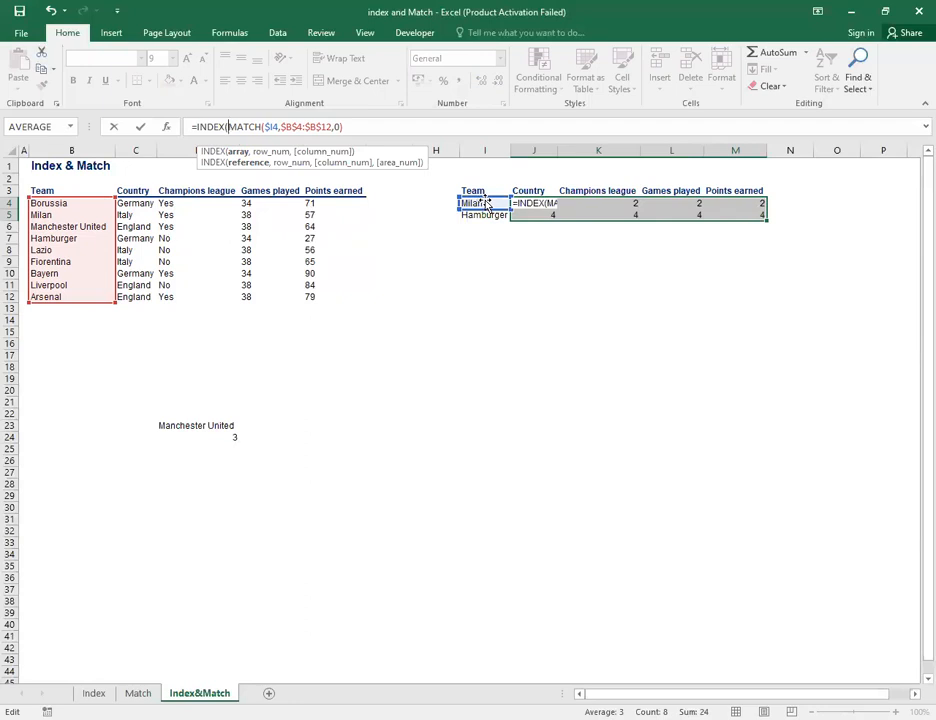
left_click(133, 204)
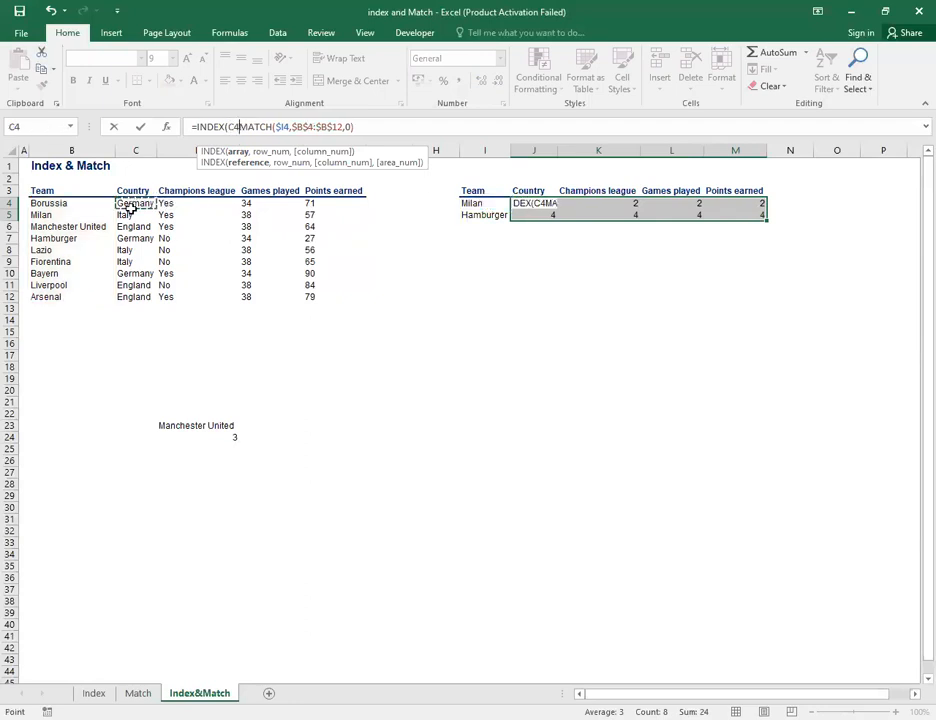
left_click_drag(130, 207, 136, 297)
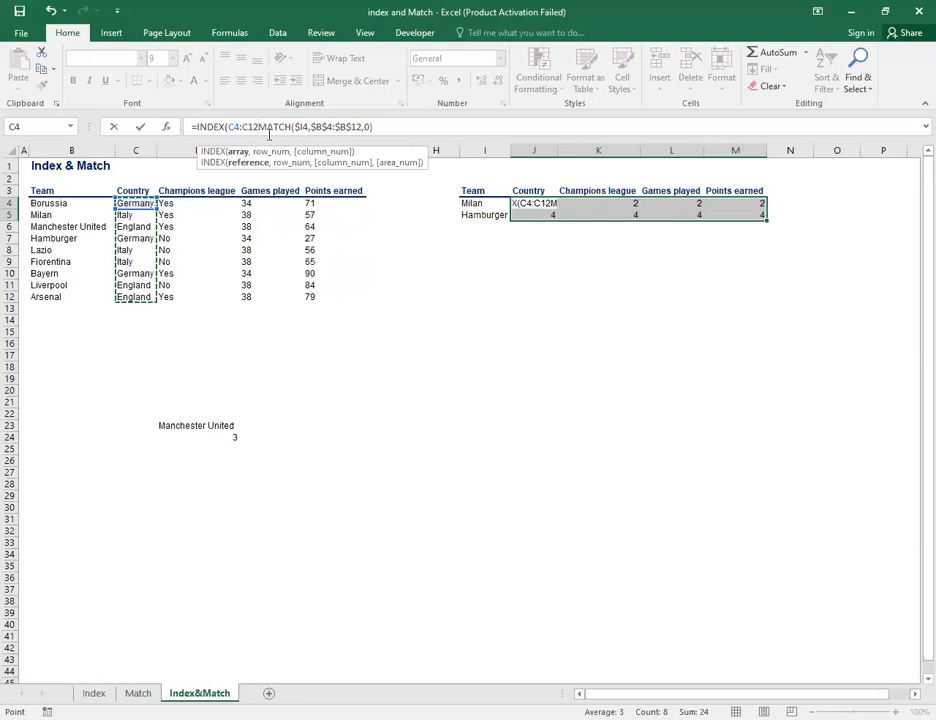
Step: Complete the J4 formula as =INDEX(C4:C12,MATCH($I4,$B$4:$B$12,0)), using the MATCH as row number
type(",")
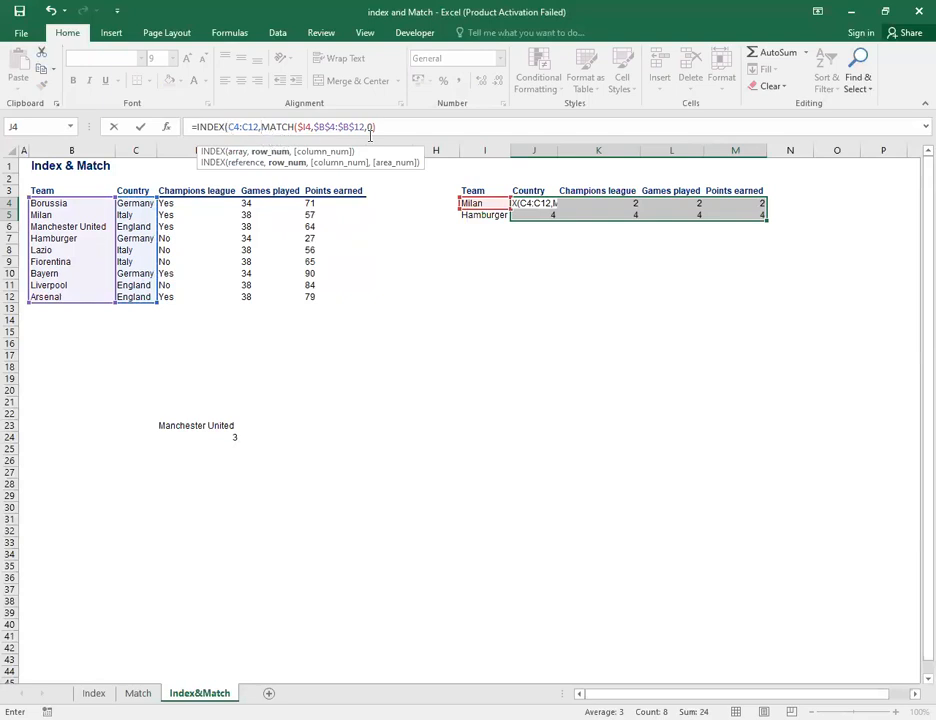
type(")")
left_click(380, 126)
type("))")
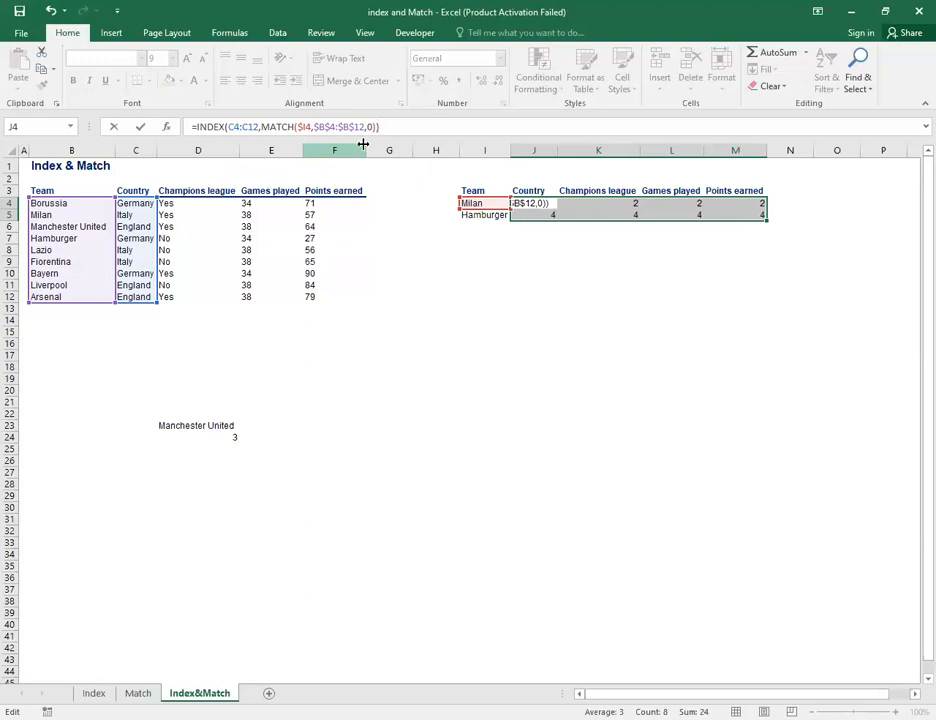
key("Return")
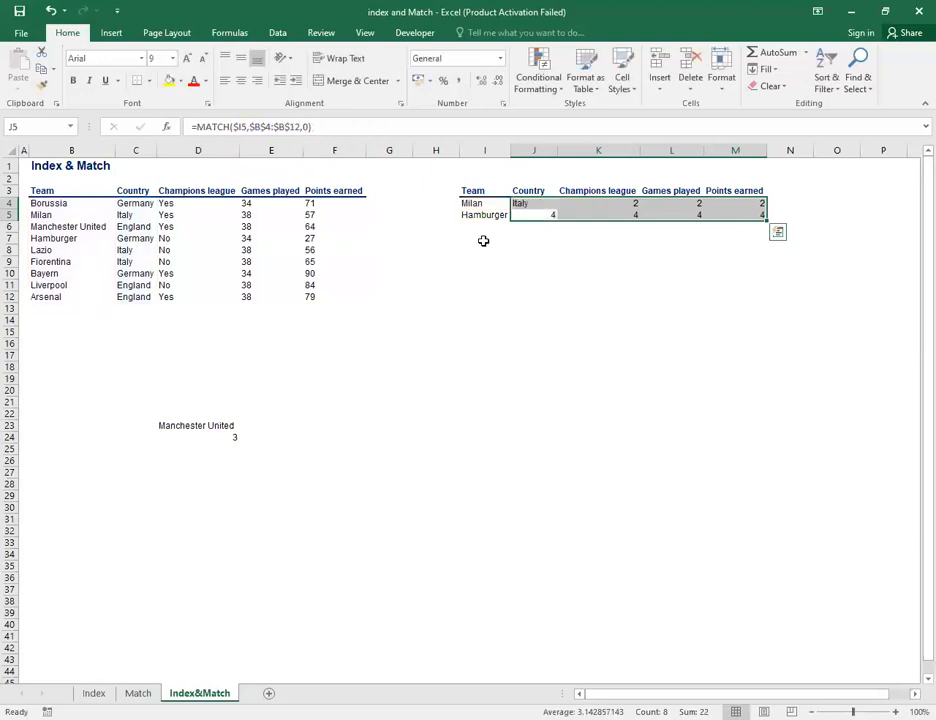
Step: Copy the combined INDEX and MATCH formula from J4 across the results range J4:M5
left_click(522, 204)
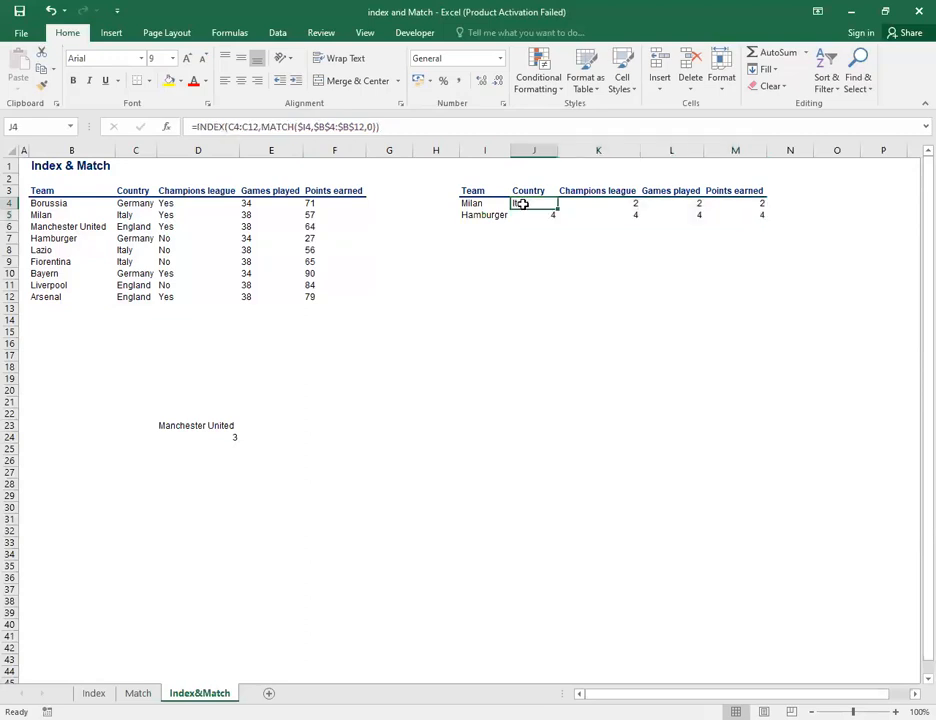
right_click(522, 204)
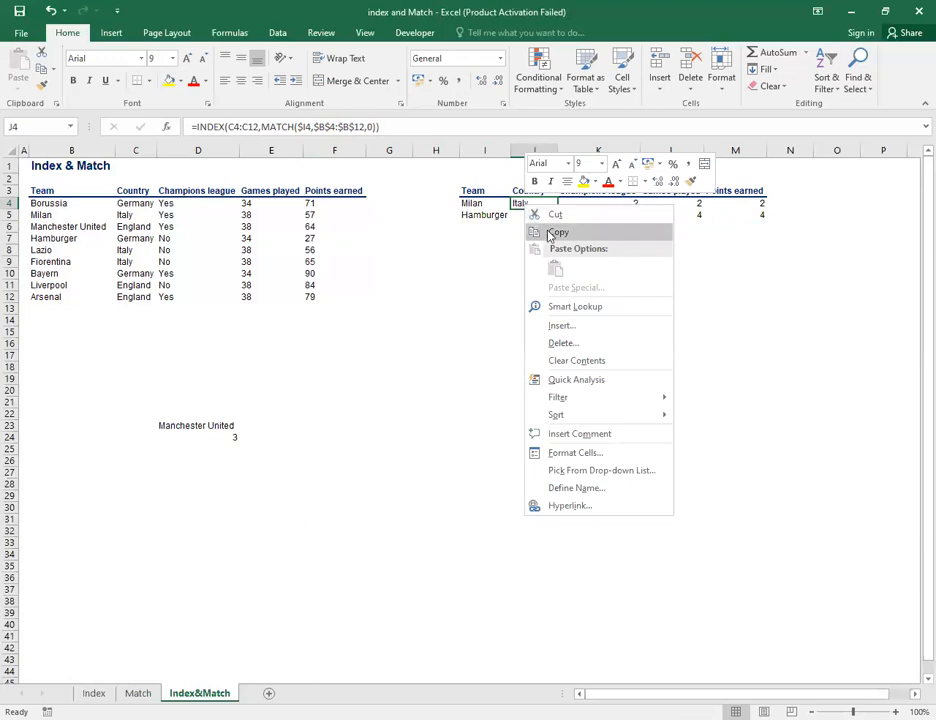
left_click(555, 233)
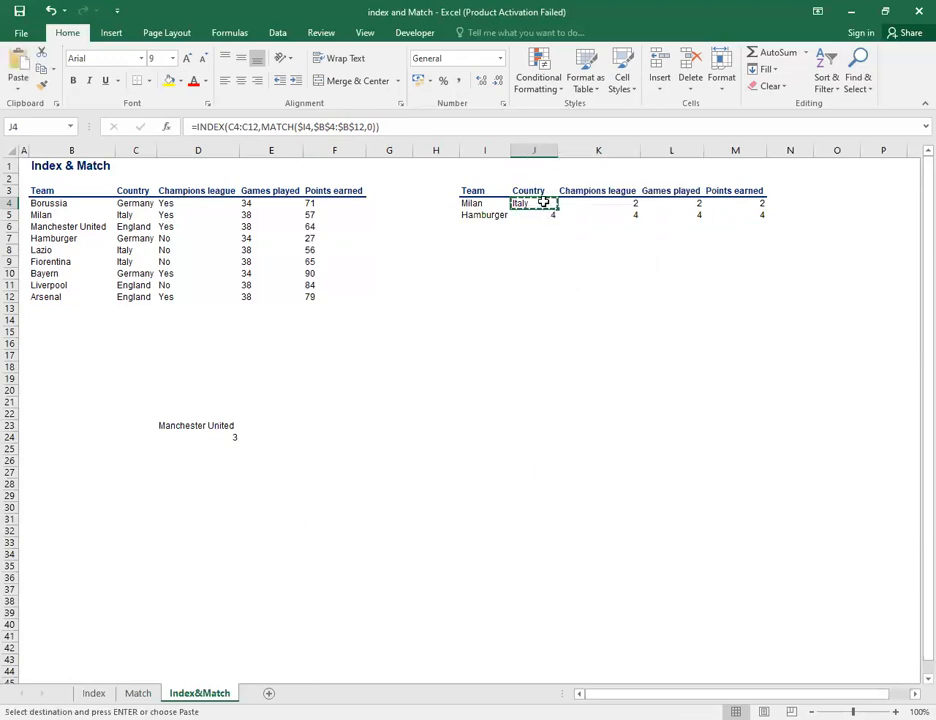
left_click_drag(543, 203, 725, 219)
key("ctrl+v")
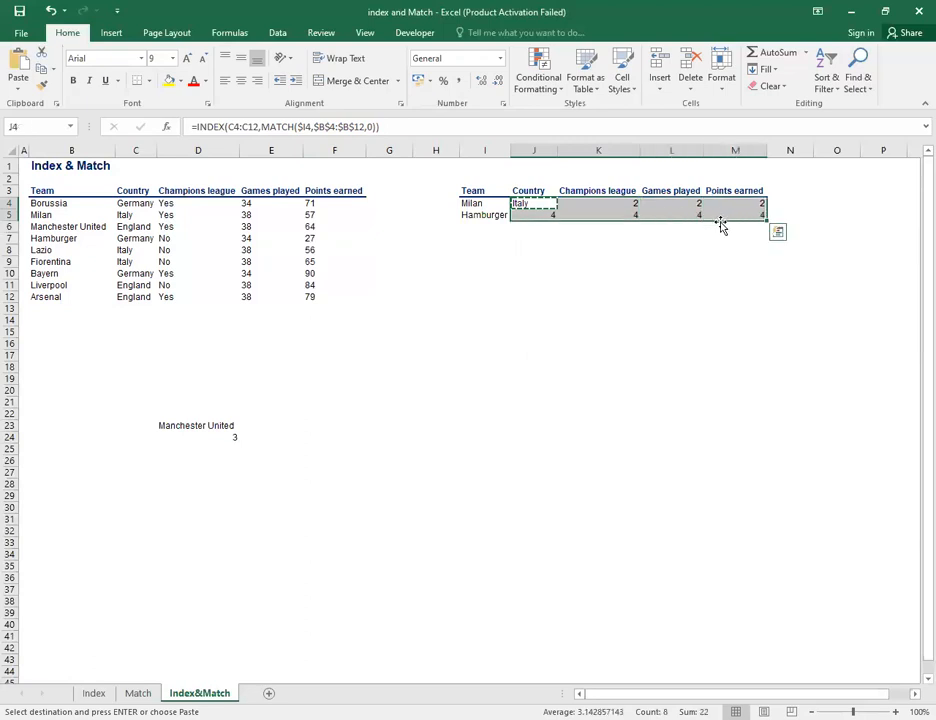
key("Return")
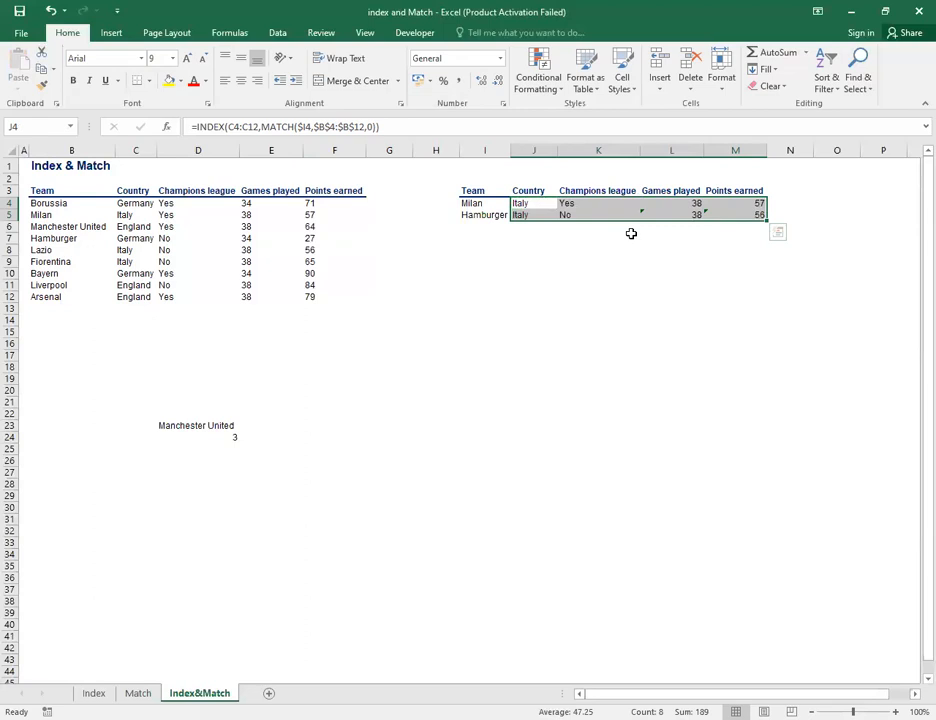